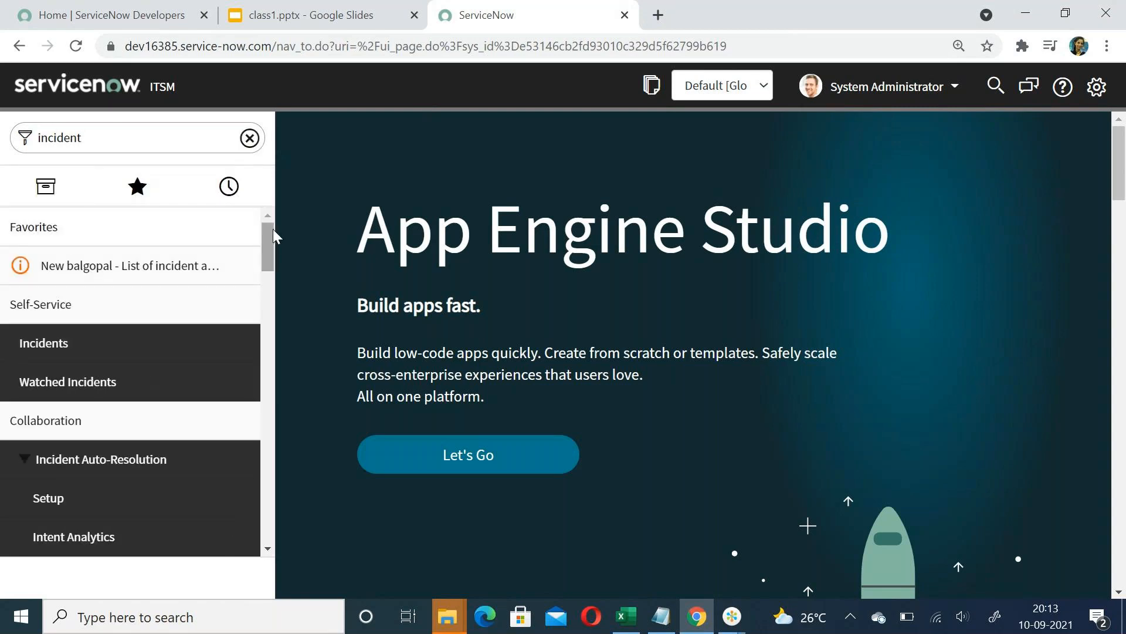
- Create a new incident from the Incident module and pick an existing user as its caller
{"action": "left_click_drag", "start_coordinate": [268, 238], "coordinate": [269, 294]}
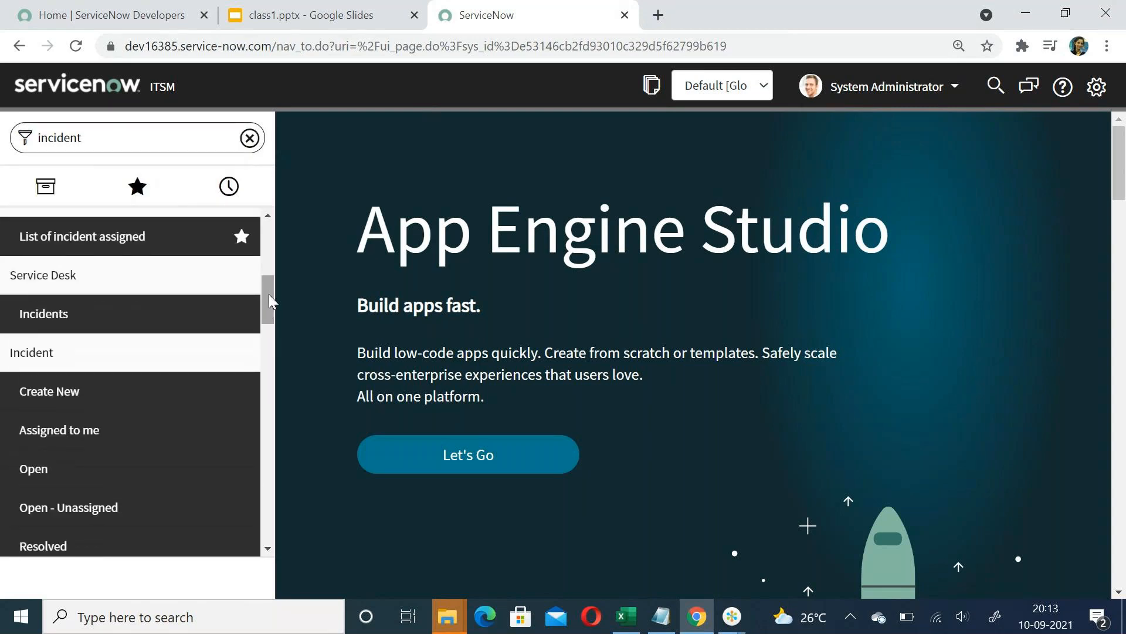
{"action": "left_click", "coordinate": [28, 395]}
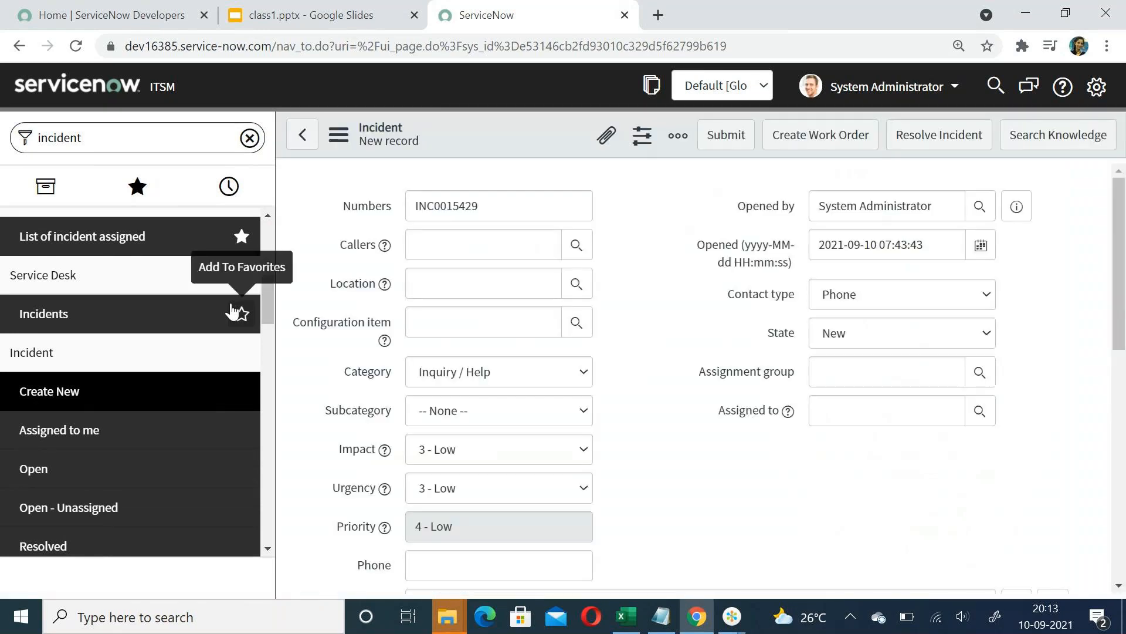
{"action": "left_click", "coordinate": [500, 250]}
{"action": "type", "text": "Abel"}
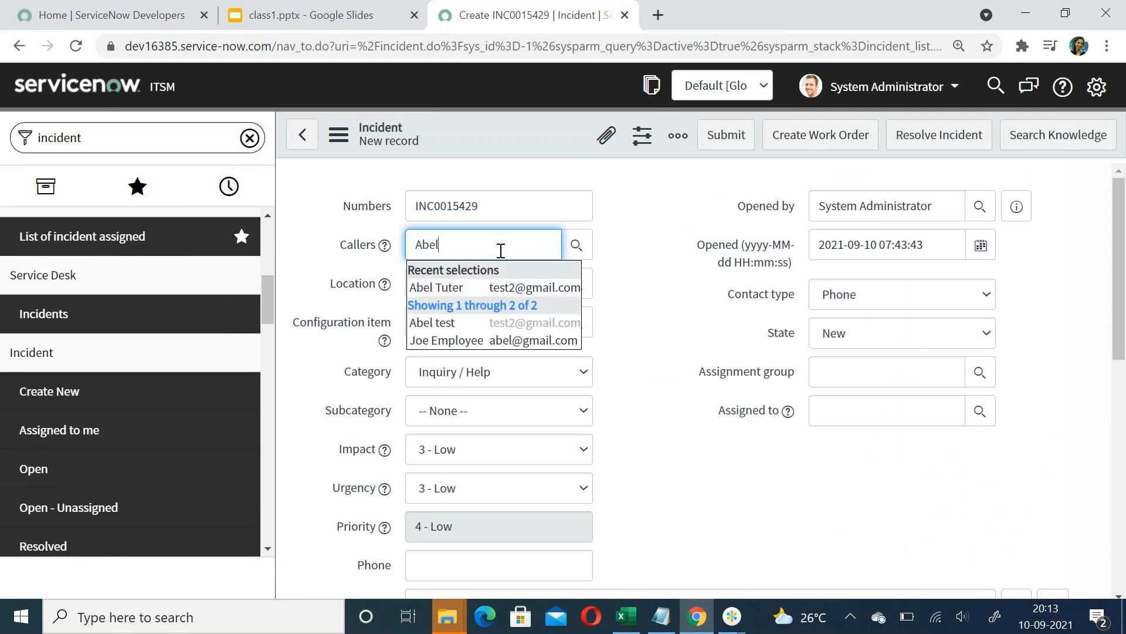
{"action": "left_click", "coordinate": [478, 286]}
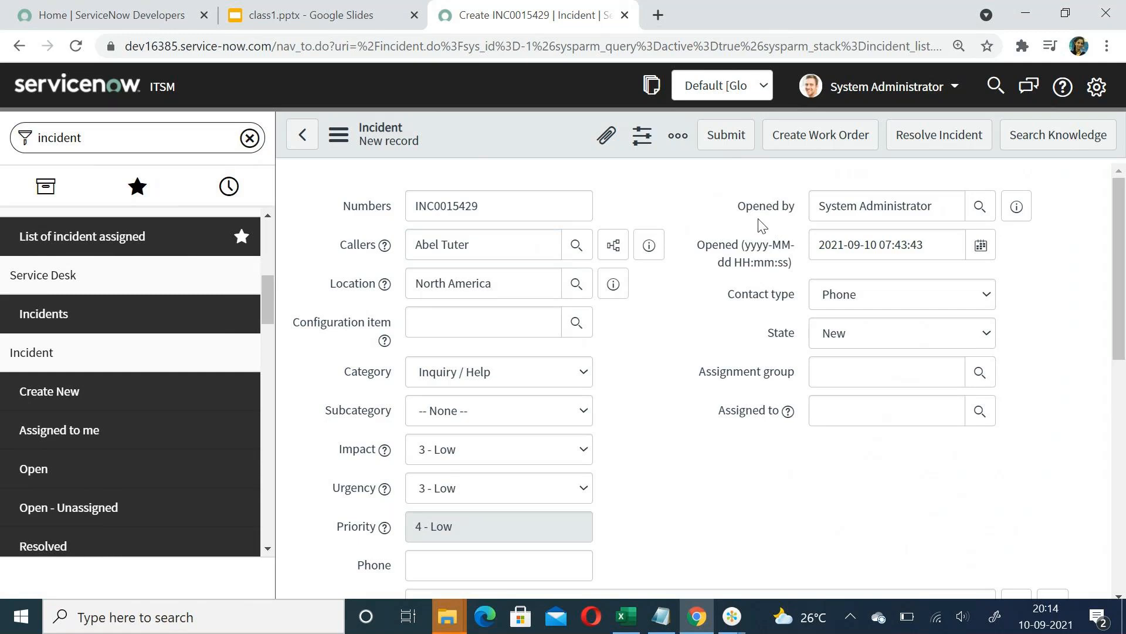
{"action": "left_click_drag", "start_coordinate": [740, 206], "coordinate": [771, 262]}
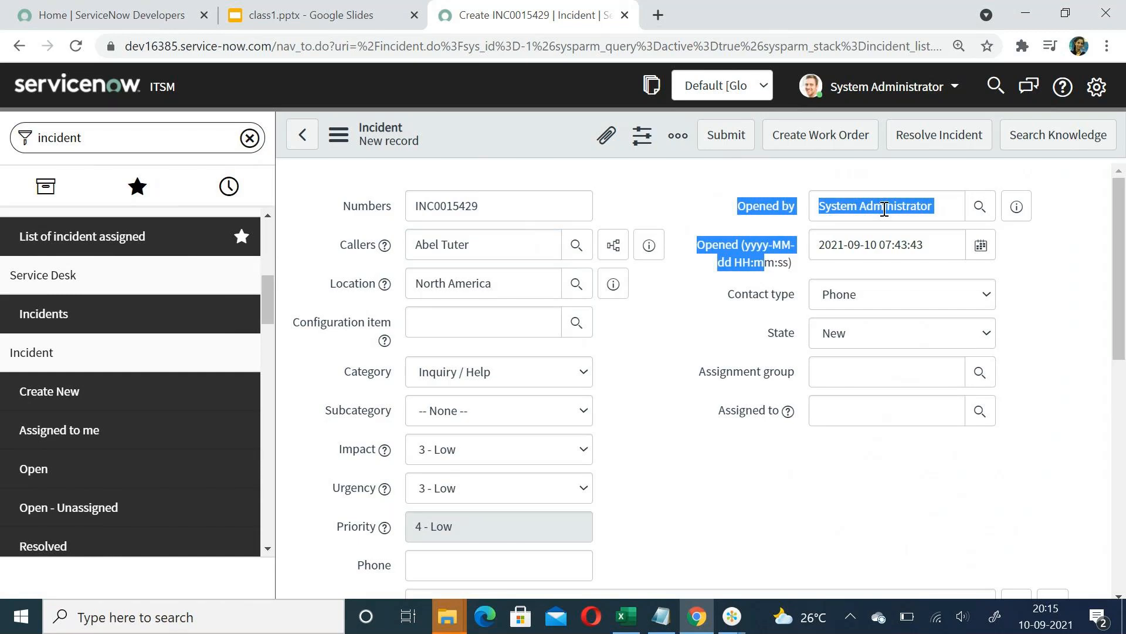
{"action": "mouse_move", "coordinate": [745, 625]}
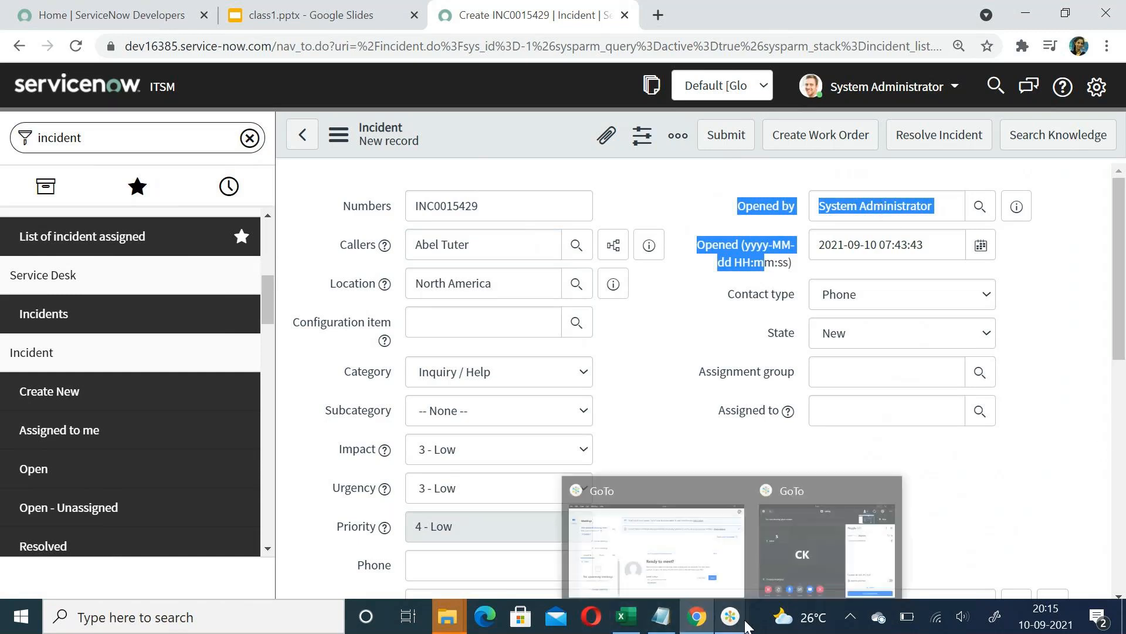
{"action": "left_click", "coordinate": [778, 509]}
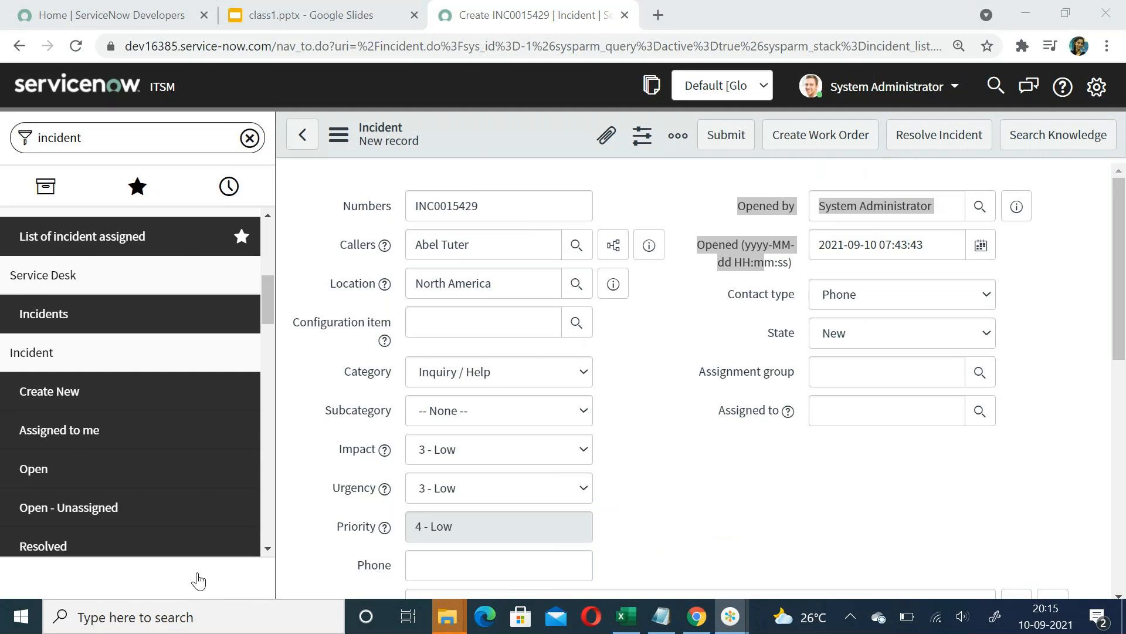
{"action": "left_click", "coordinate": [1069, 443]}
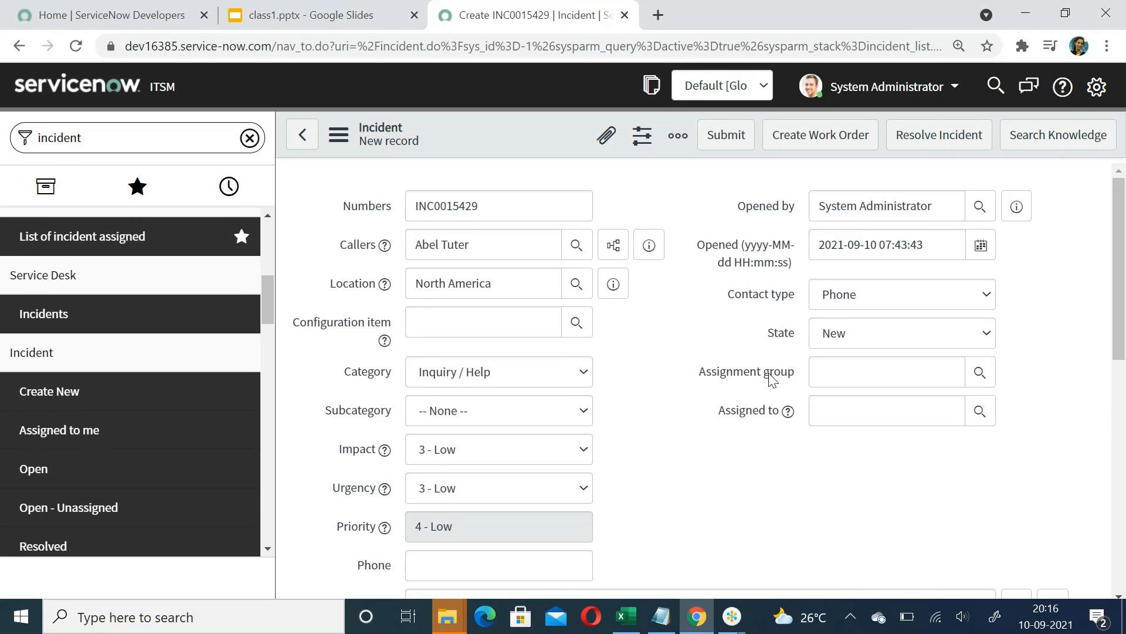
- Enter the short description "laptop not working" and the description lines "hjgjgjh", "fghjhgjh", "ghjhkjhj", and submit the incident
{"action": "left_click_drag", "start_coordinate": [1125, 311], "coordinate": [1125, 387]}
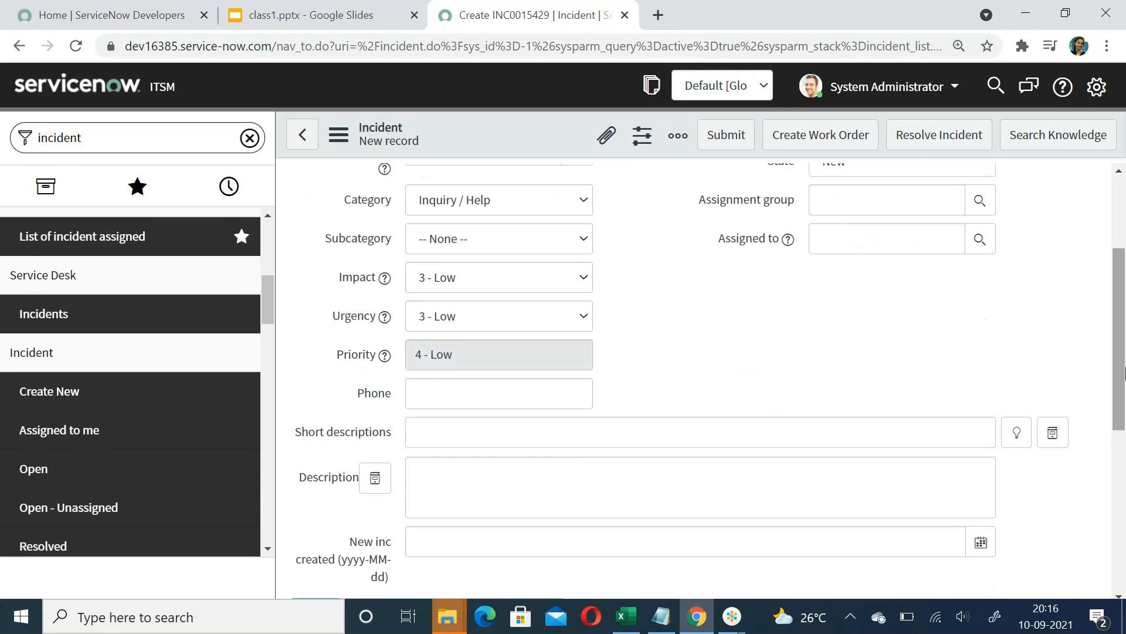
{"action": "left_click", "coordinate": [490, 431]}
{"action": "type", "text": "l"}
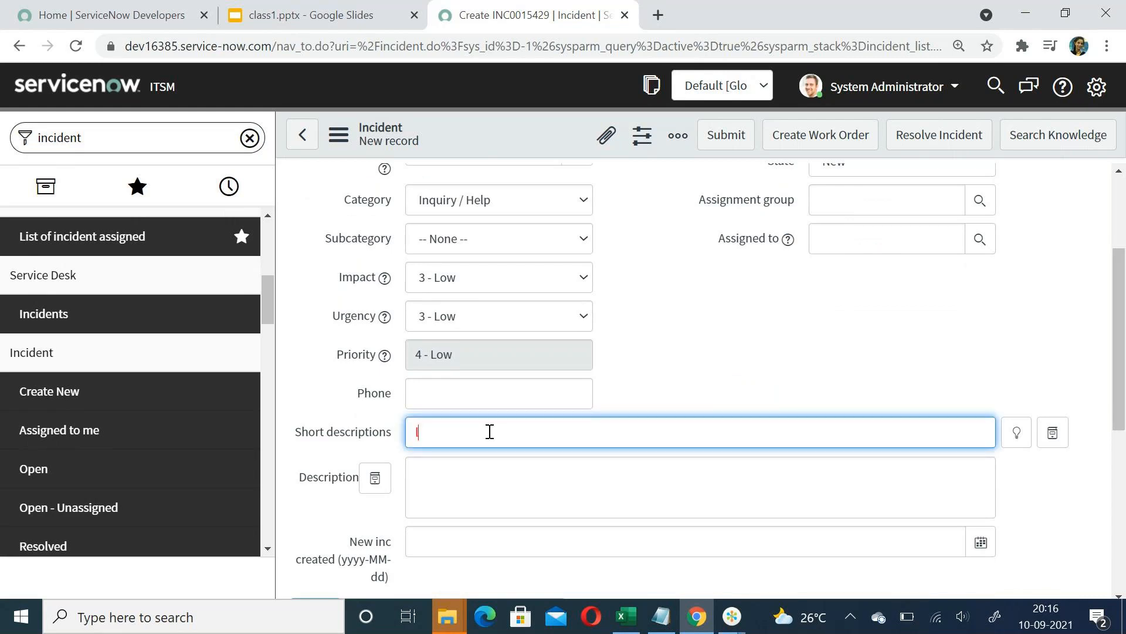
{"action": "type", "text": "aptop not working"}
{"action": "left_click", "coordinate": [469, 469]}
{"action": "type", "text": "hjgjgjh"}
{"action": "key", "text": "Return"}
{"action": "type", "text": "fghjhgjh"}
{"action": "key", "text": "Return"}
{"action": "type", "text": "ghjhkjhj"}
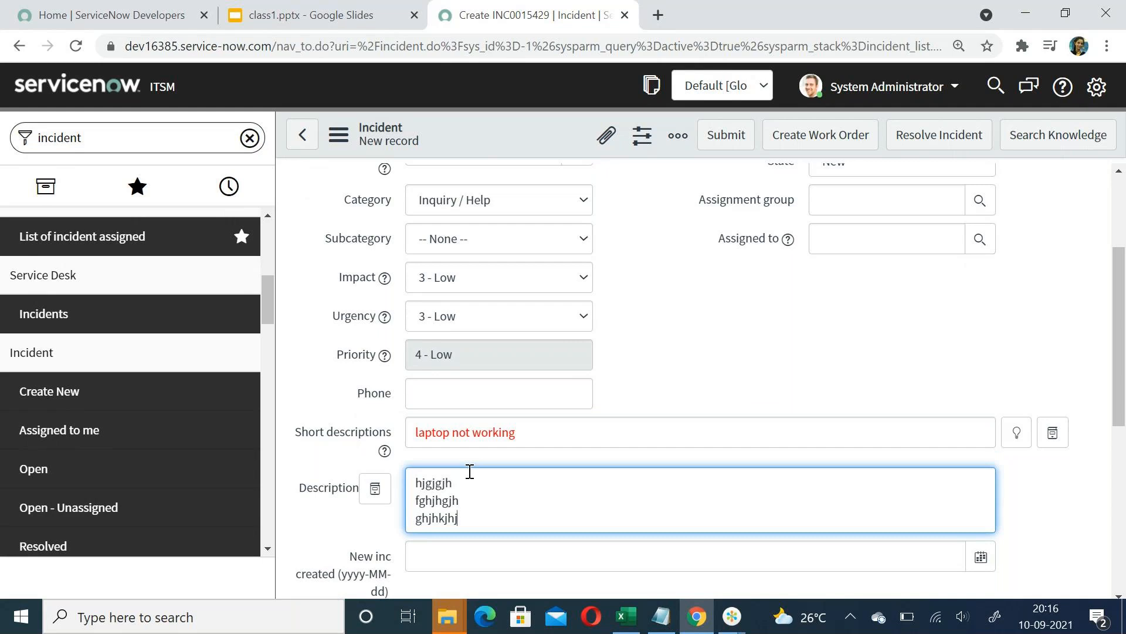
{"action": "left_click", "coordinate": [723, 141]}
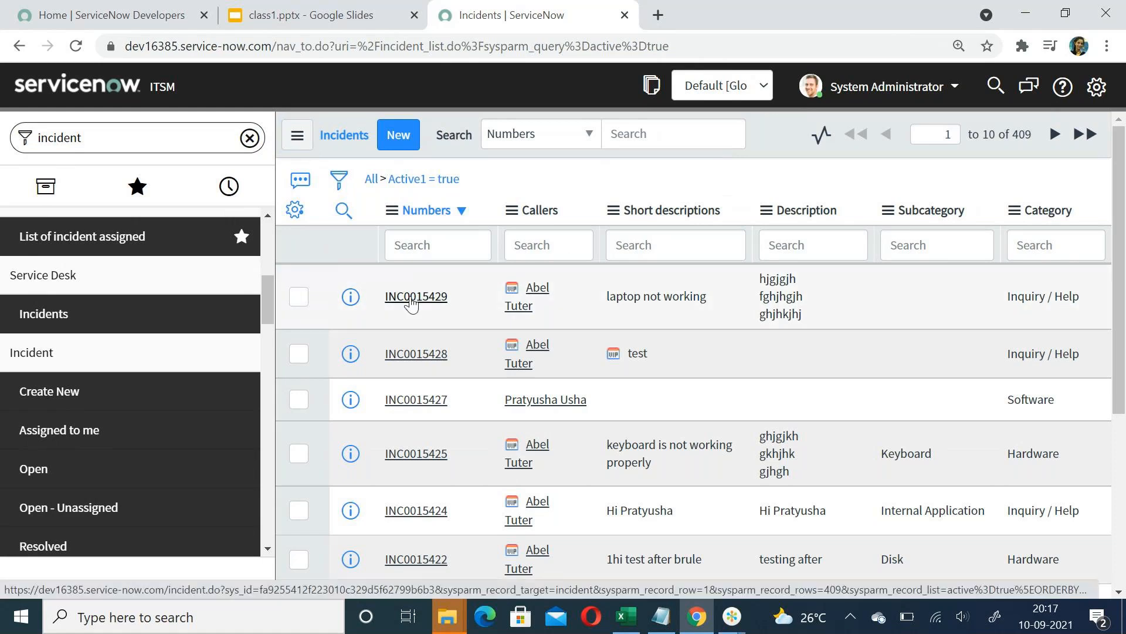
- Open the "laptop not working" incident, set its assignment group to Hardware and update the record
{"action": "left_click", "coordinate": [411, 300]}
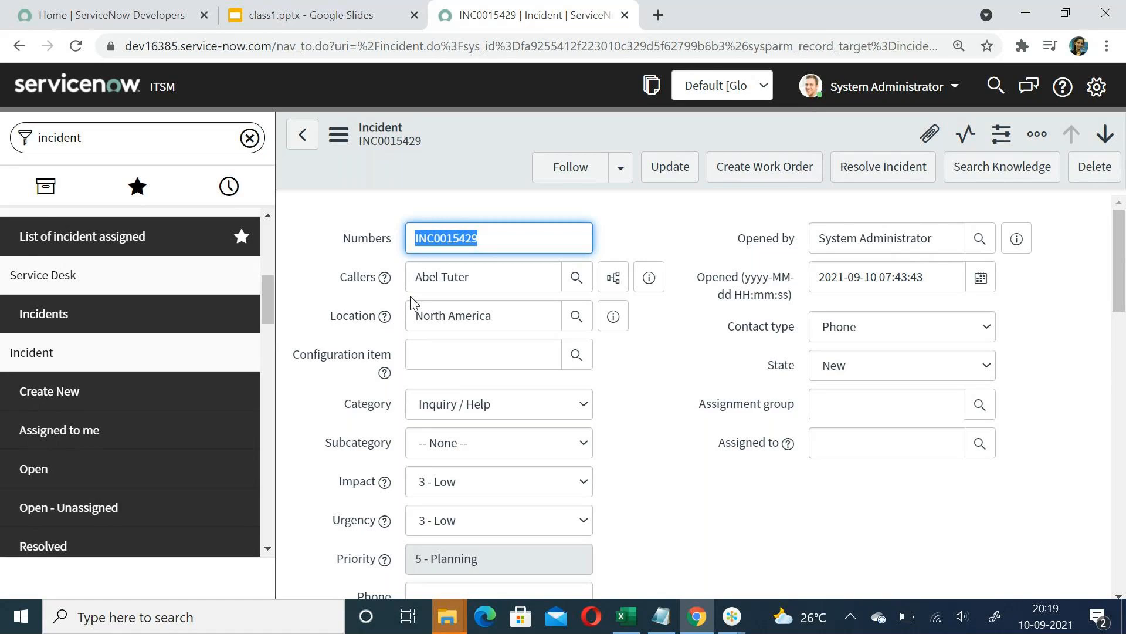
{"action": "key", "text": "ctrl+shift+Tab"}
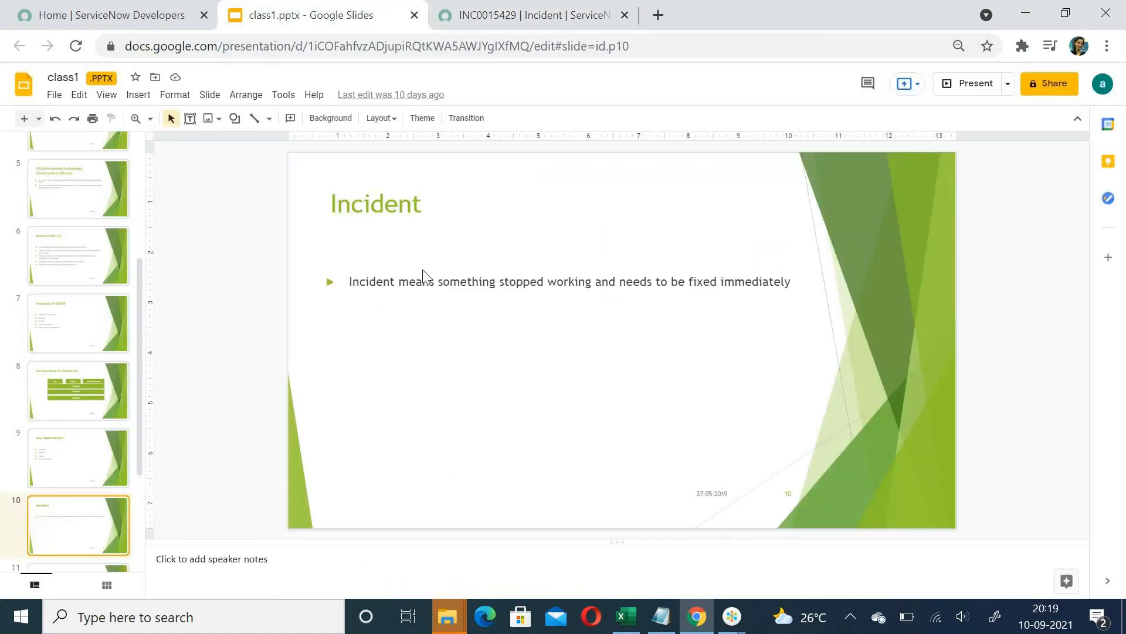
{"action": "left_click", "coordinate": [482, 15]}
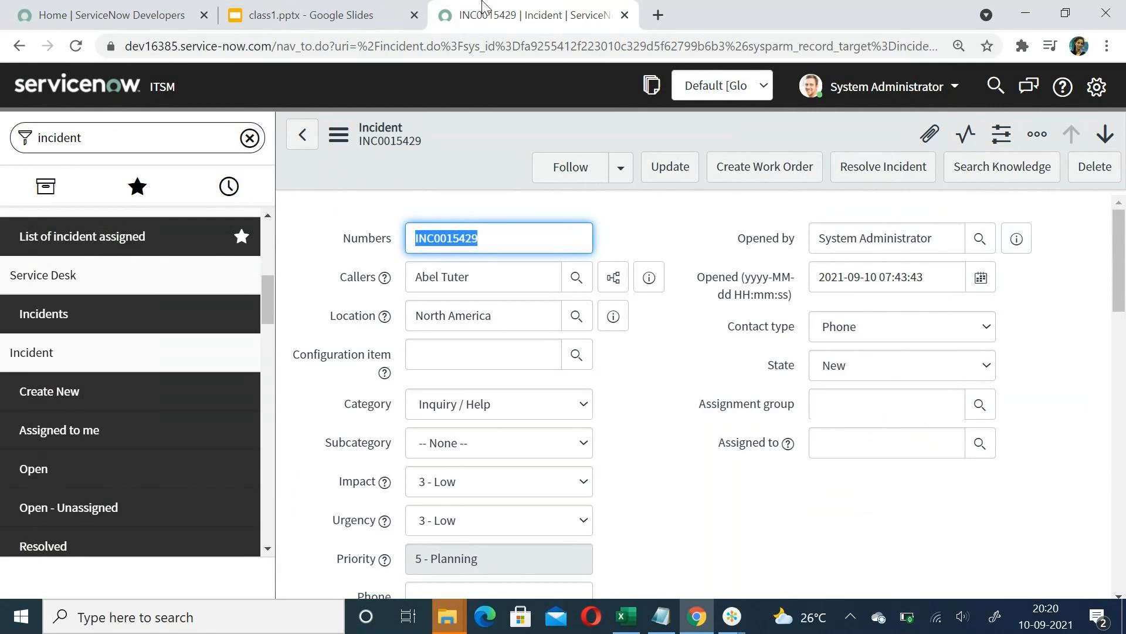
{"action": "left_click", "coordinate": [850, 399]}
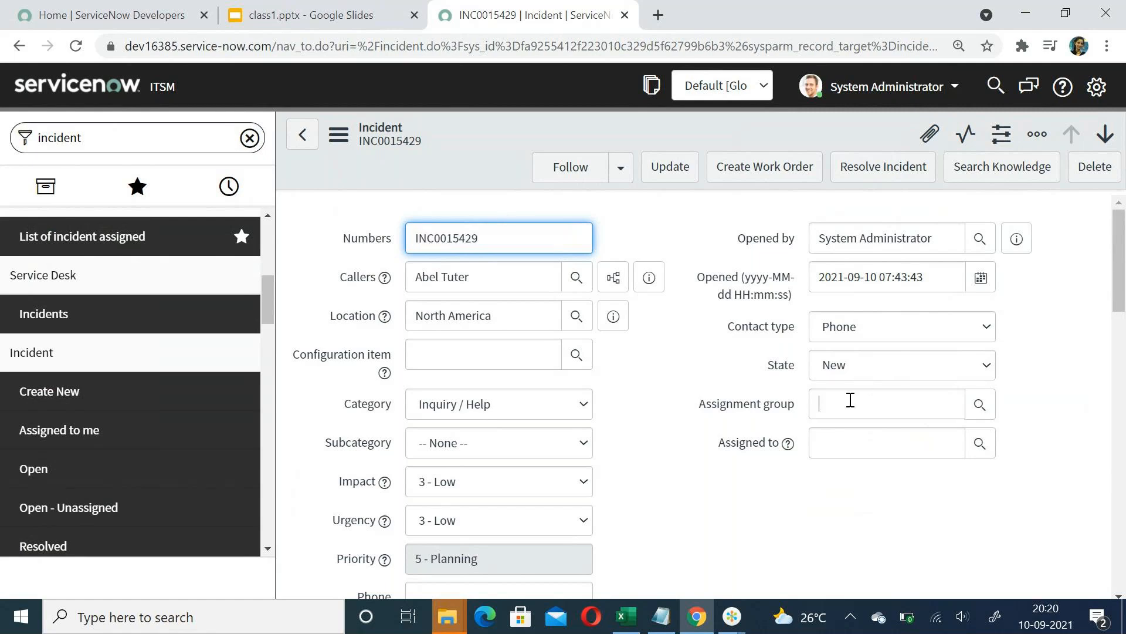
{"action": "type", "text": "h"}
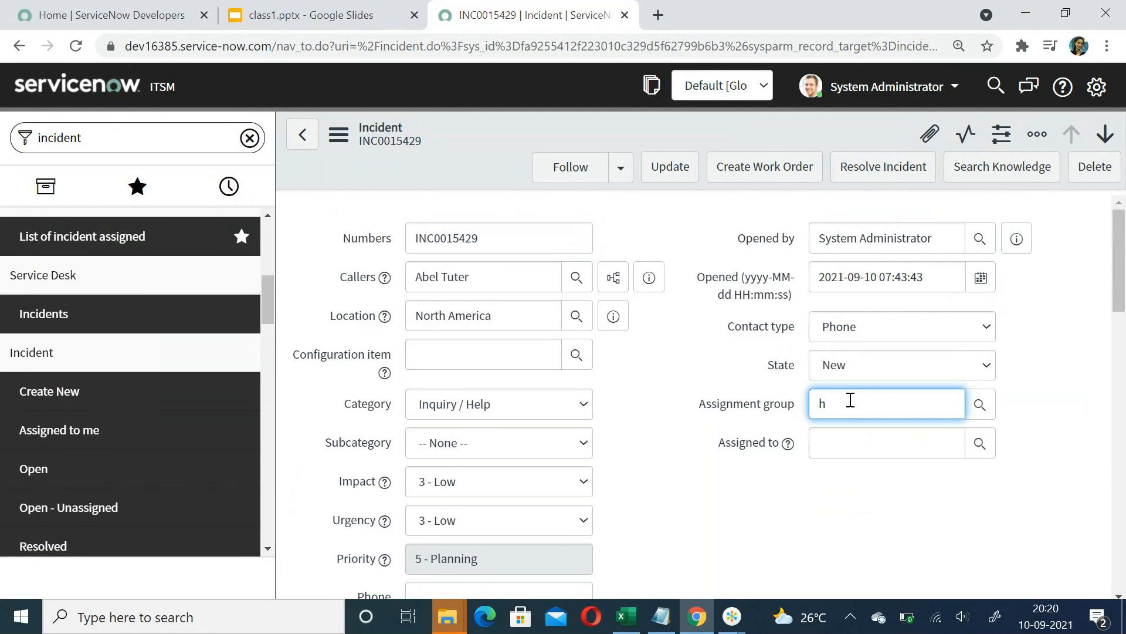
{"action": "key", "text": "Down"}
{"action": "key", "text": "Return"}
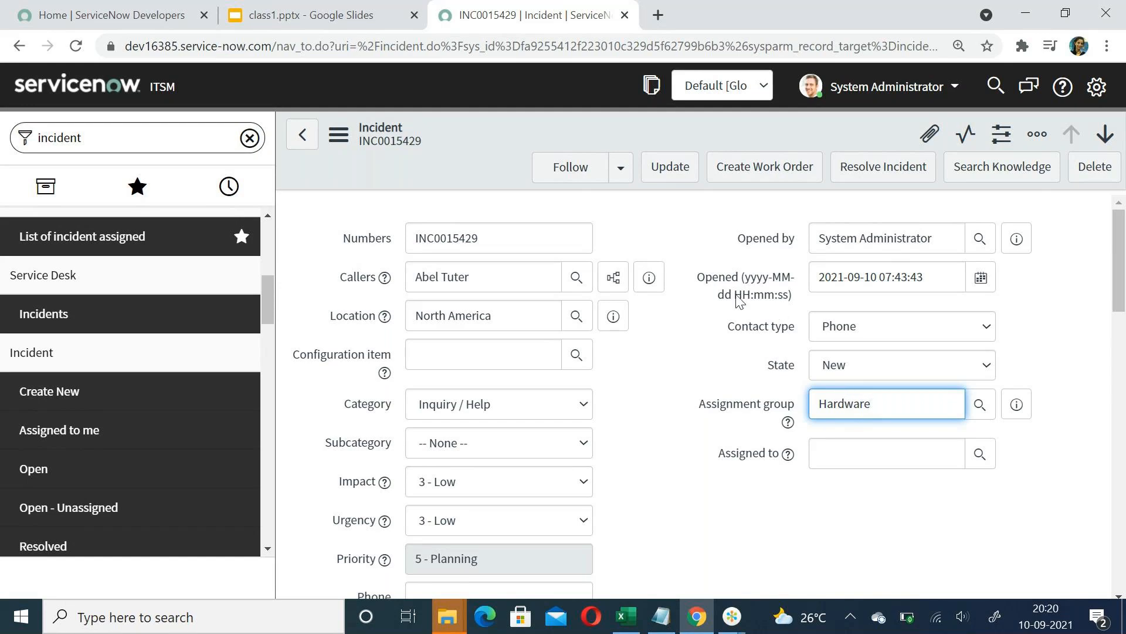
{"action": "left_click", "coordinate": [662, 170]}
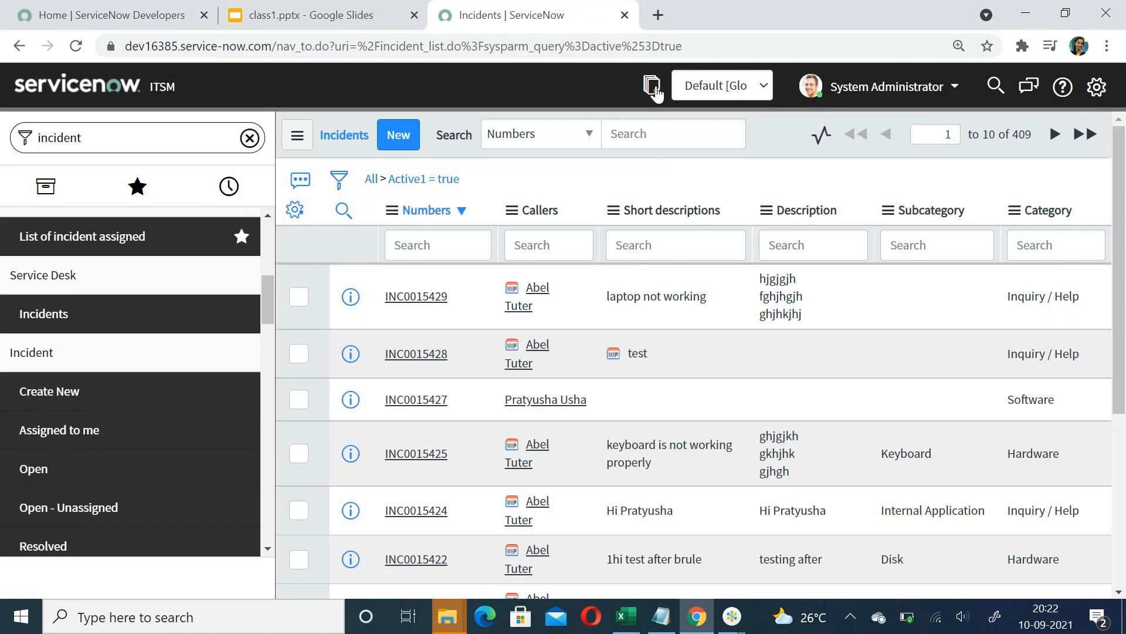
- Reopen the "laptop not working" incident, look up a Hardware group member to assign it to, and save the record
{"action": "left_click", "coordinate": [433, 296]}
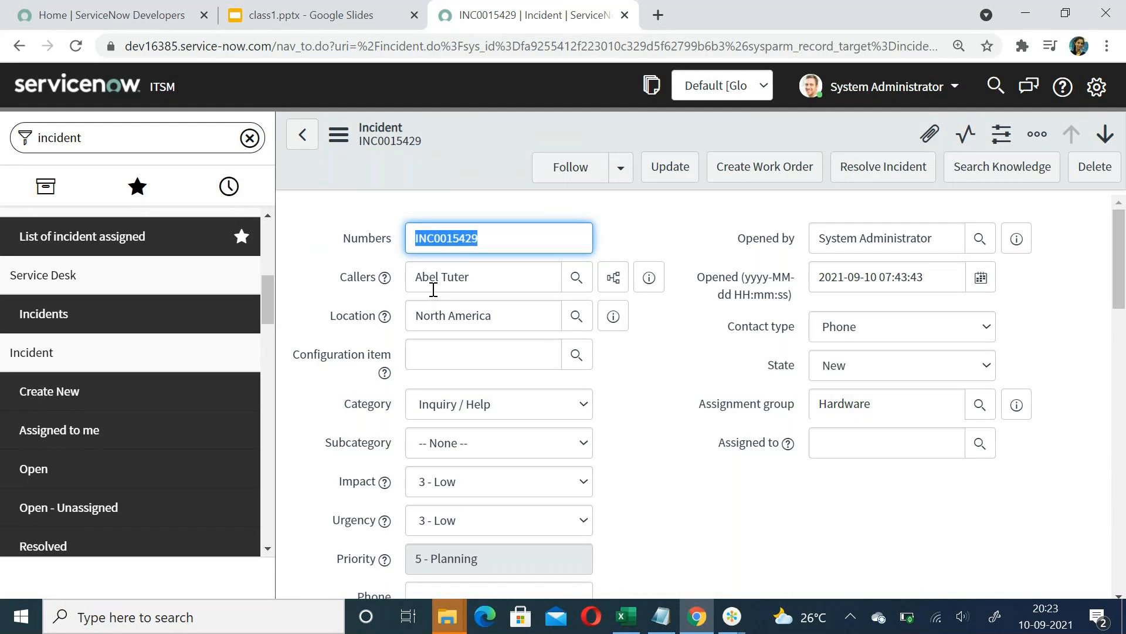
{"action": "left_click", "coordinate": [846, 443]}
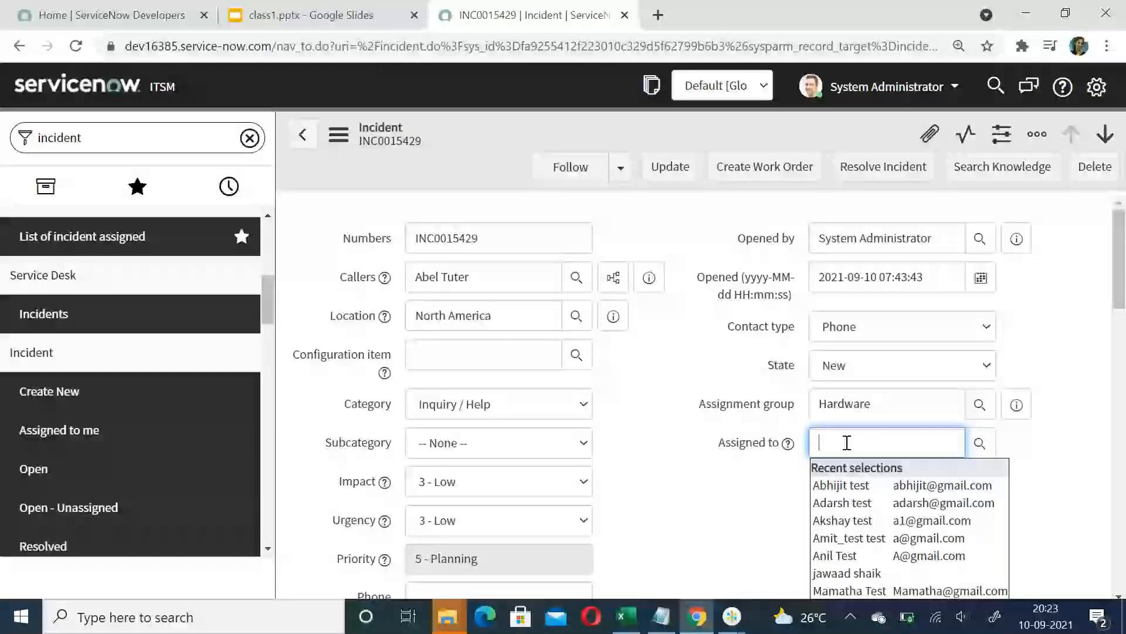
{"action": "left_click", "coordinate": [980, 443]}
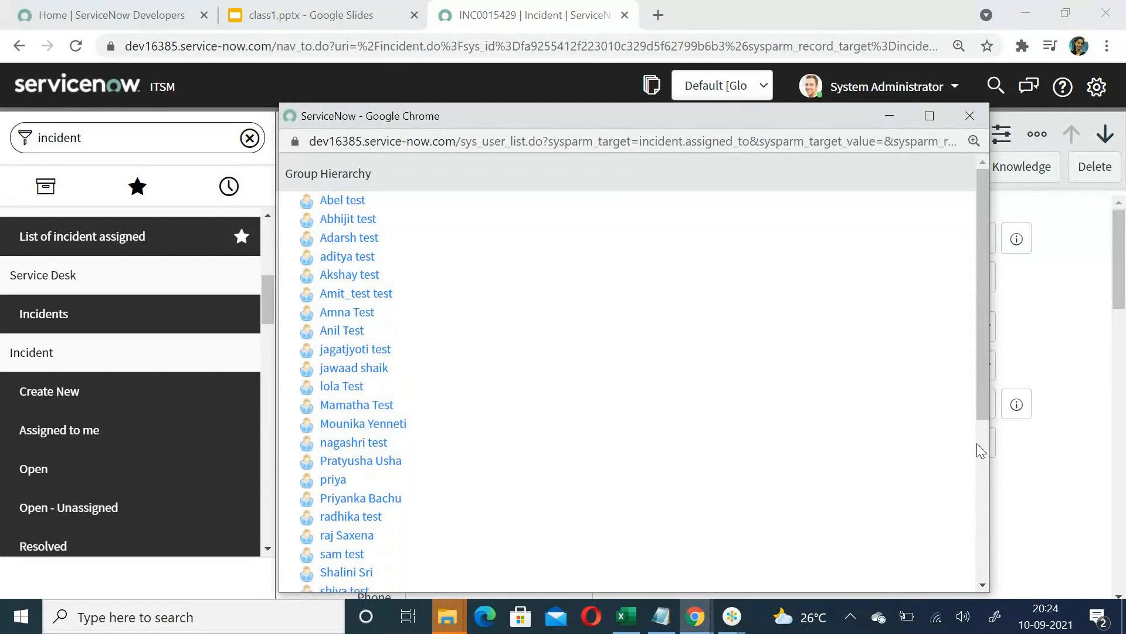
{"action": "left_click", "coordinate": [363, 243]}
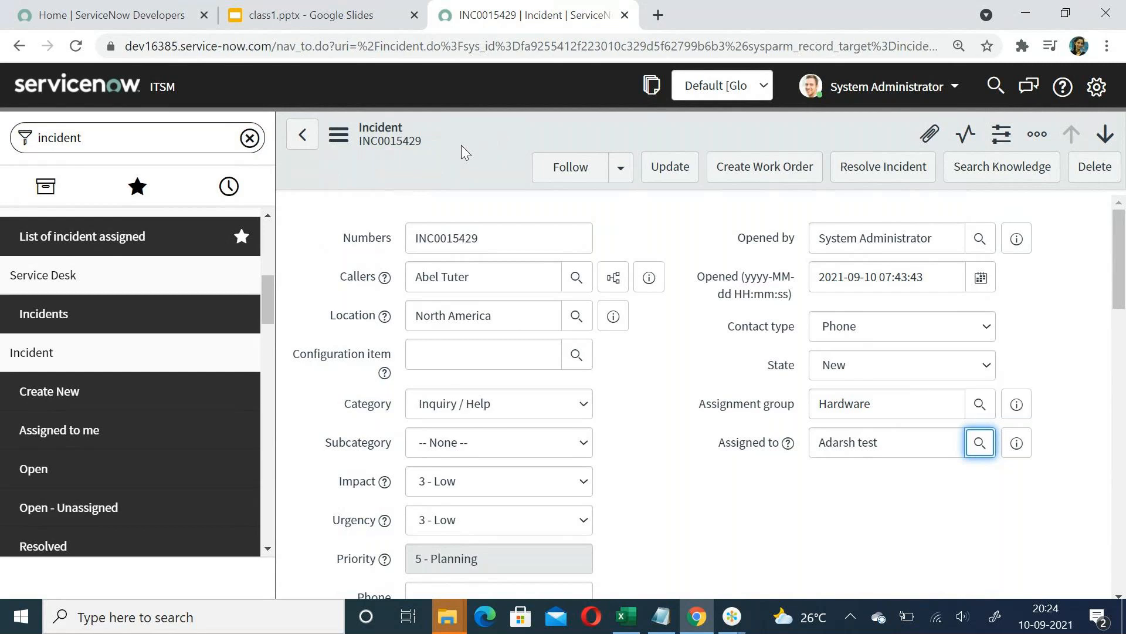
{"action": "right_click", "coordinate": [455, 146]}
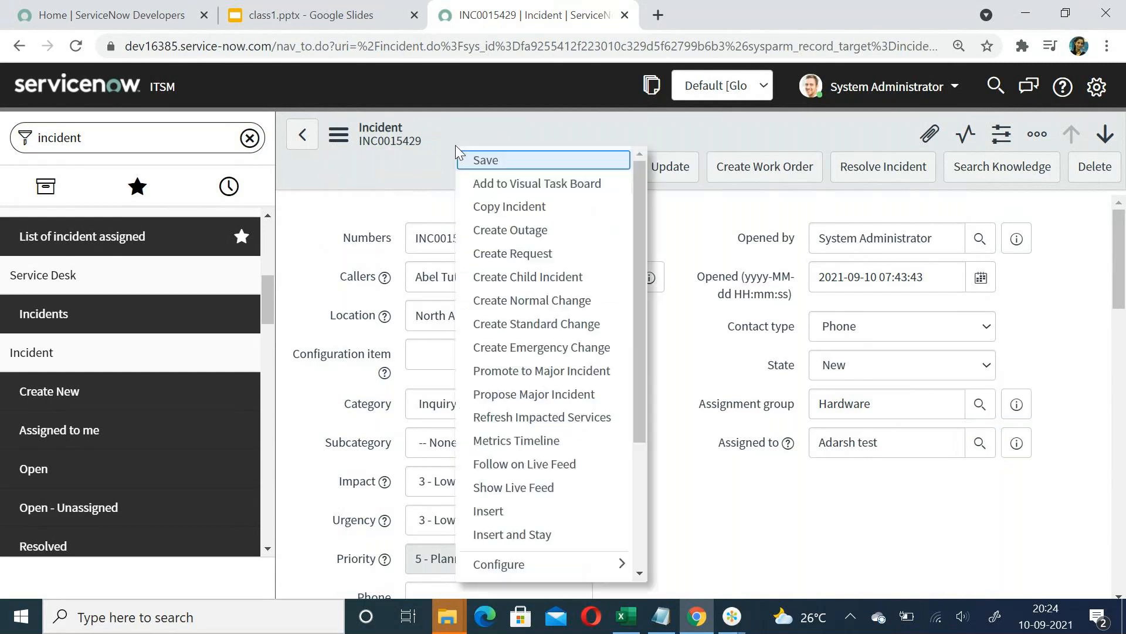
{"action": "left_click", "coordinate": [484, 159]}
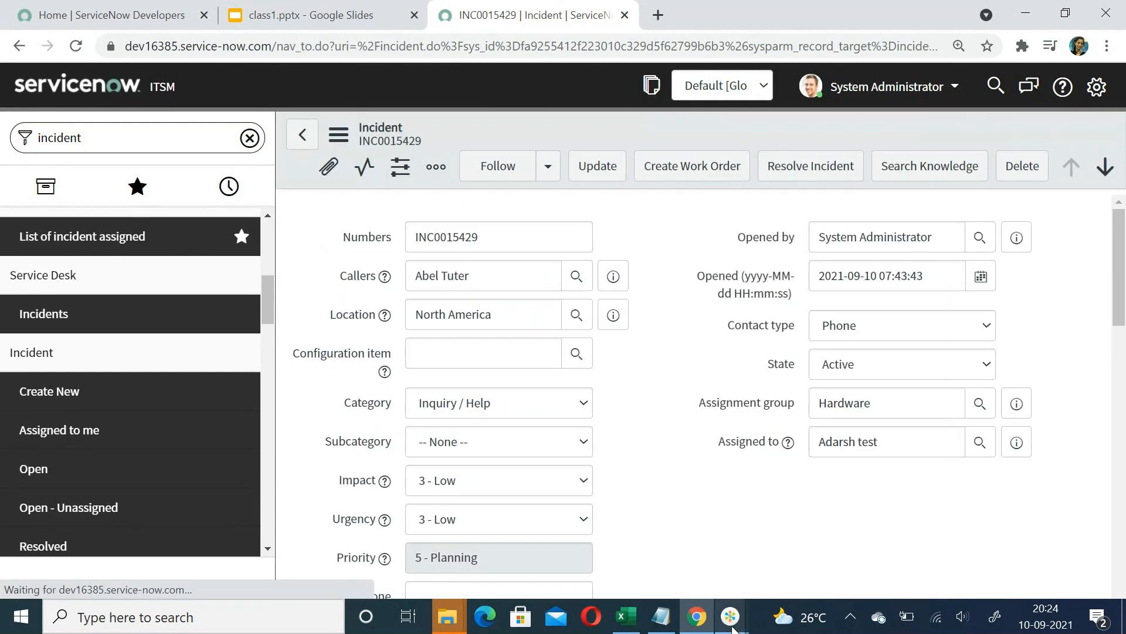
{"action": "mouse_move", "coordinate": [731, 616]}
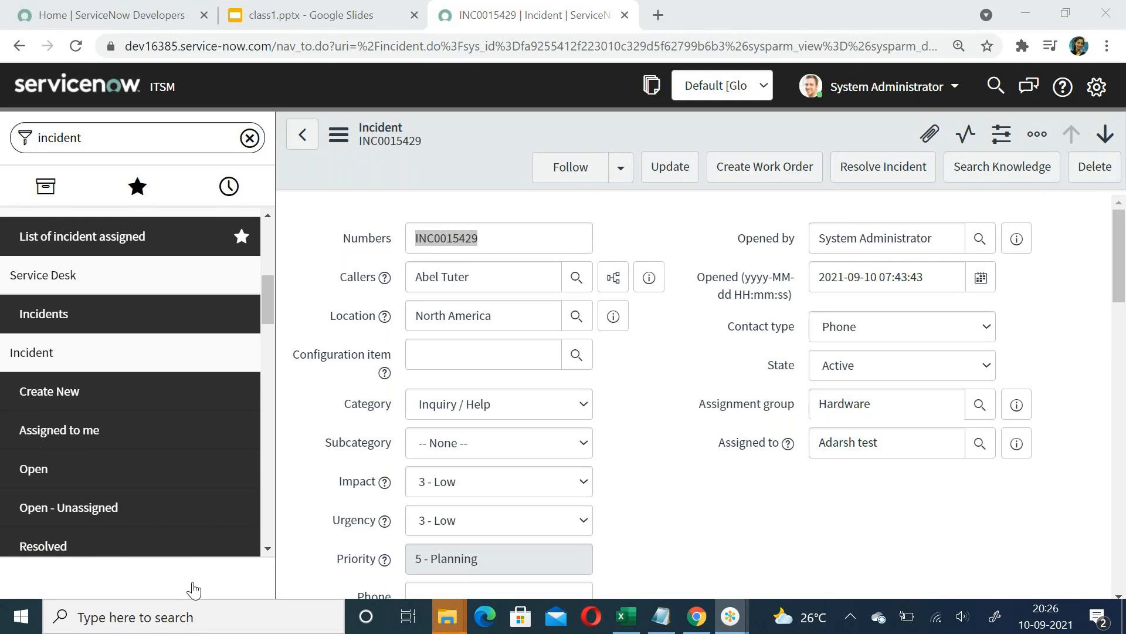
{"action": "left_click", "coordinate": [768, 27]}
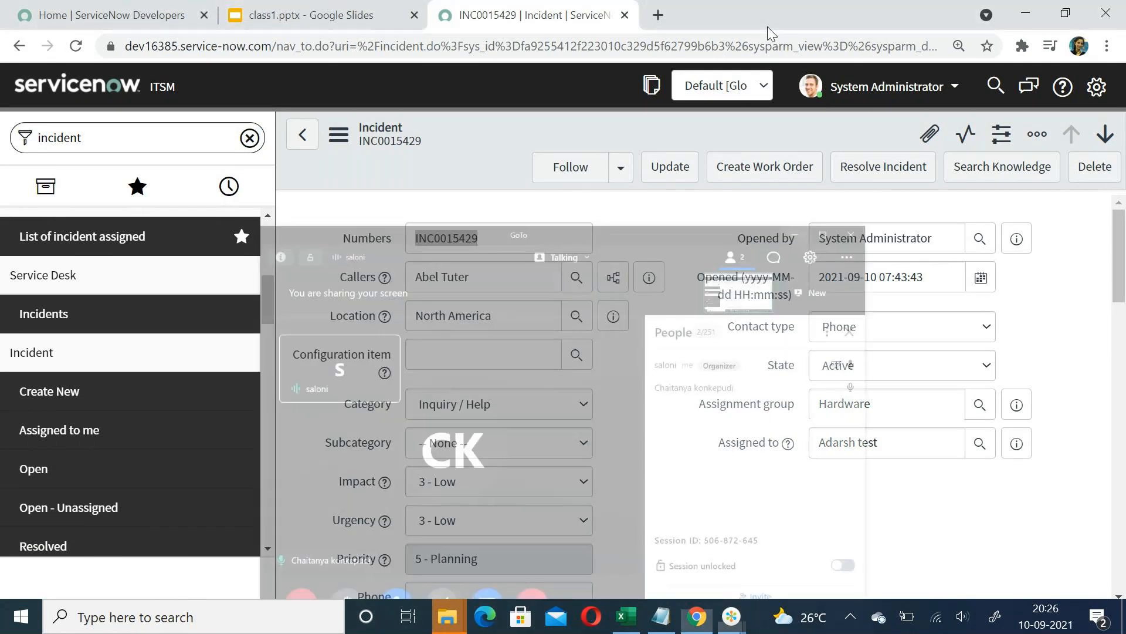
- Save the assigned incident again while staying on its form
{"action": "right_click", "coordinate": [480, 166]}
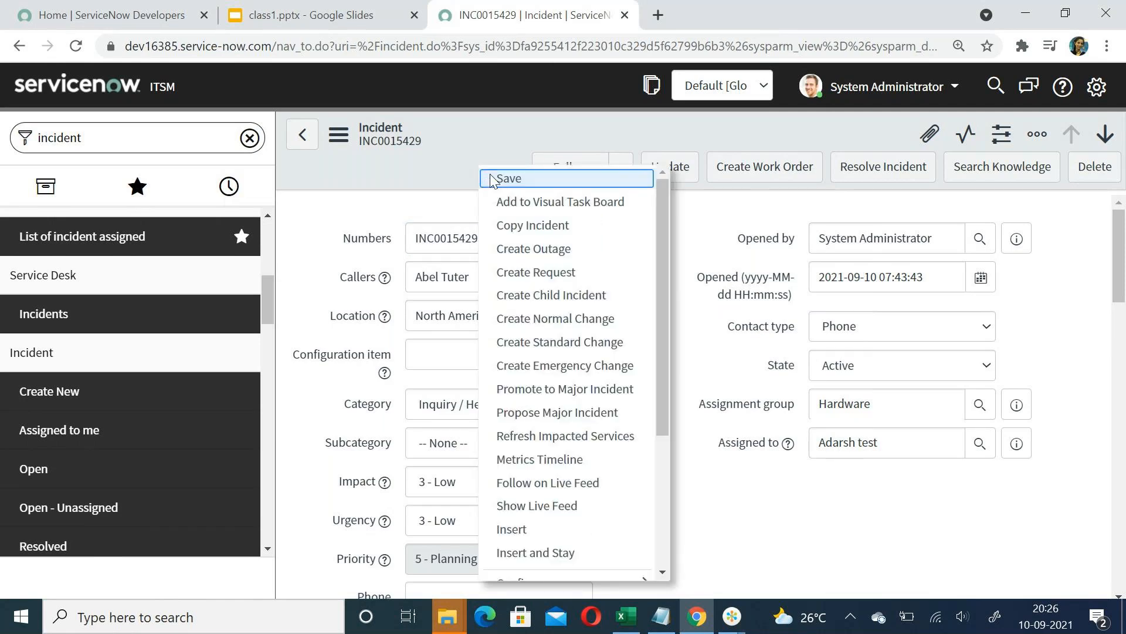
{"action": "left_click", "coordinate": [492, 178]}
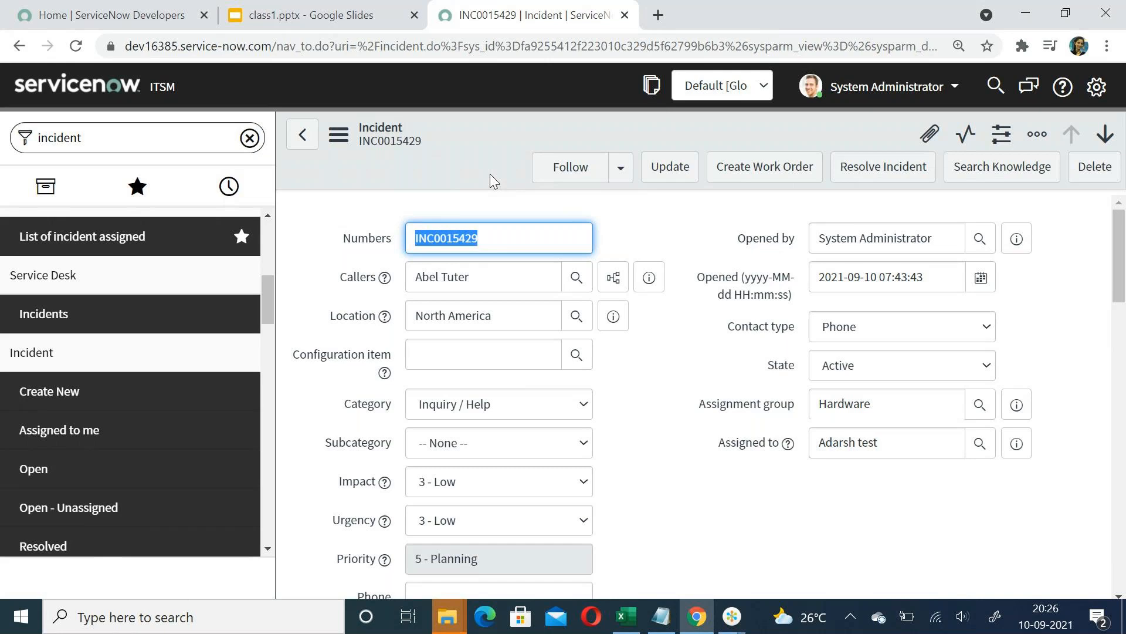
{"action": "left_click", "coordinate": [491, 174]}
{"action": "right_click", "coordinate": [491, 174]}
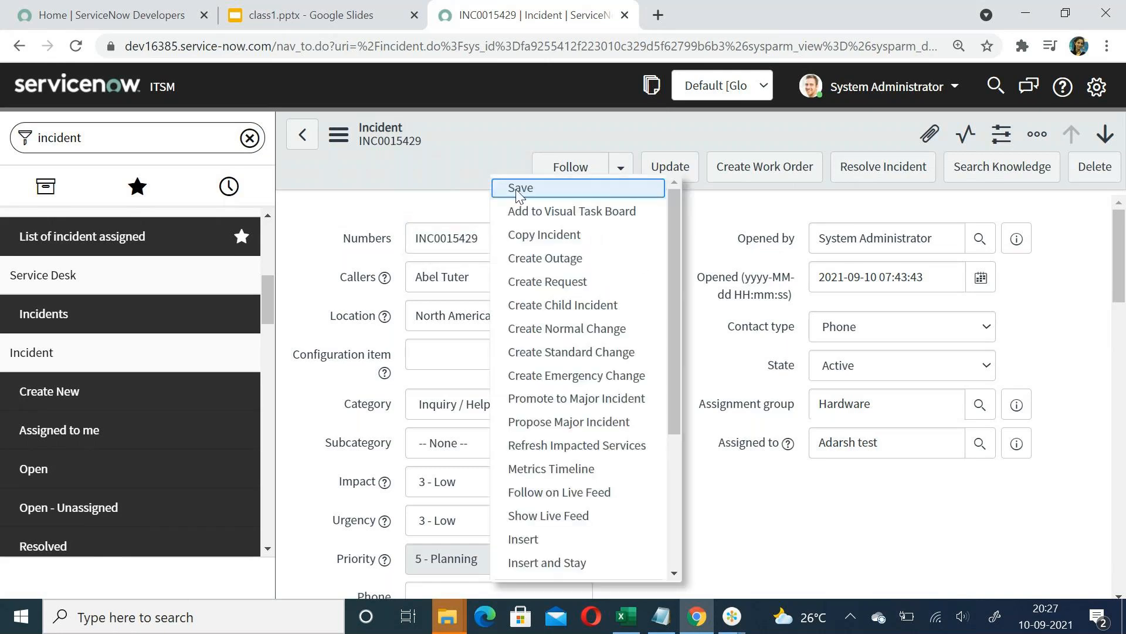
{"action": "left_click", "coordinate": [470, 135]}
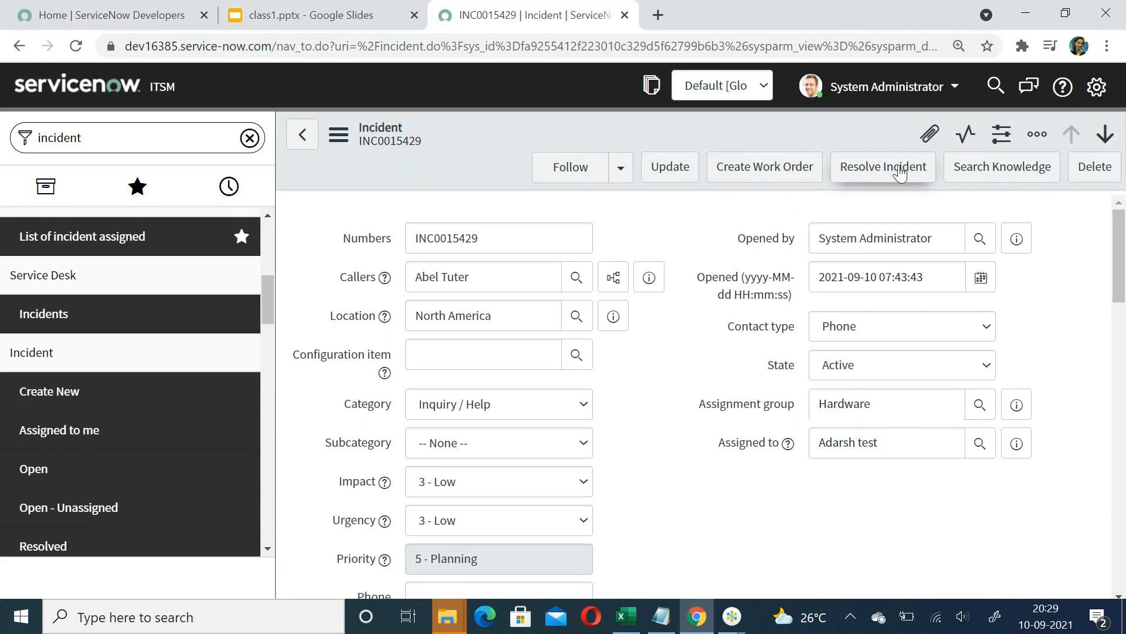
- Examine the incident's Notes section and its related Task SLAs list, and return to the Work notes field
{"action": "left_click_drag", "start_coordinate": [1121, 234], "coordinate": [1122, 287]}
{"action": "scroll", "coordinate": [540, 295], "scroll_direction": "down", "scroll_amount": 5}
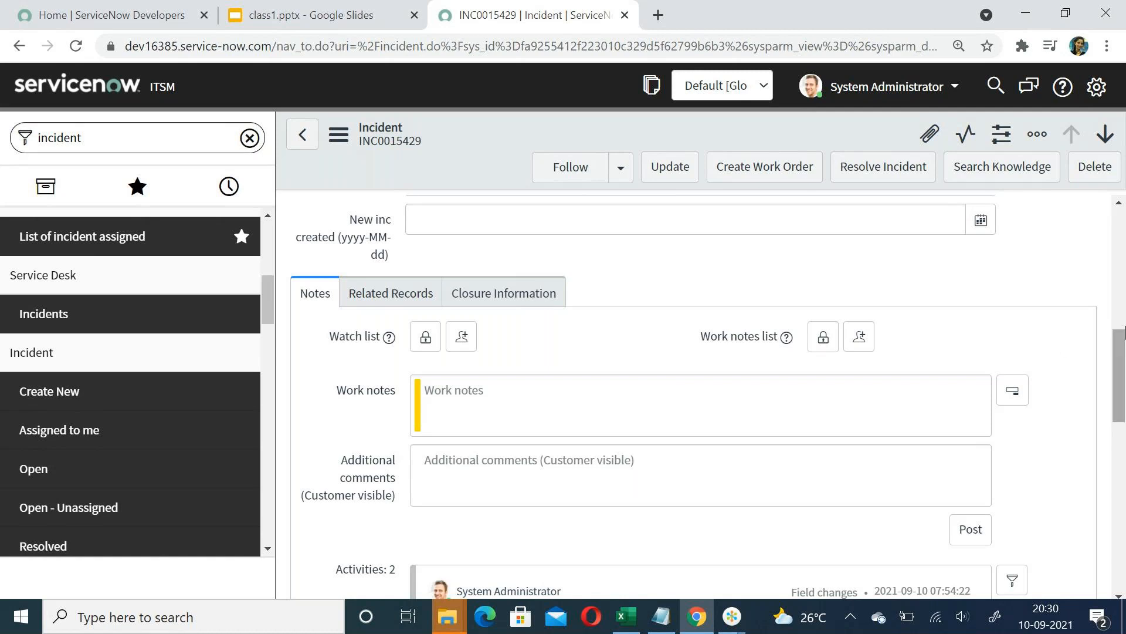
{"action": "left_click_drag", "start_coordinate": [1124, 348], "coordinate": [1121, 505]}
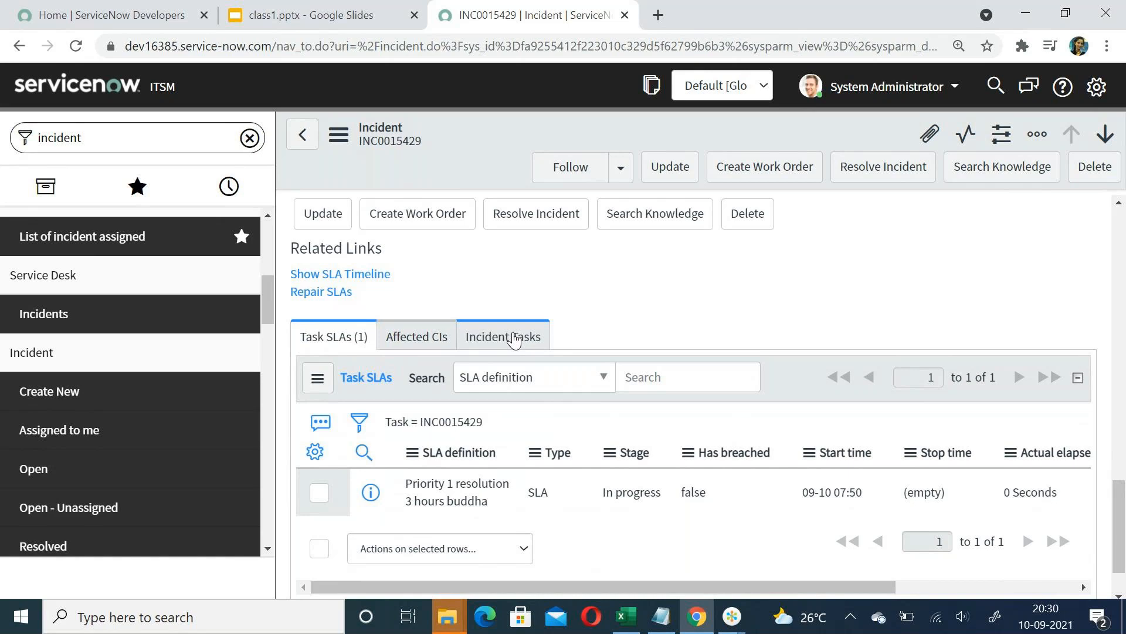
{"action": "left_click_drag", "start_coordinate": [1125, 489], "coordinate": [1125, 332]}
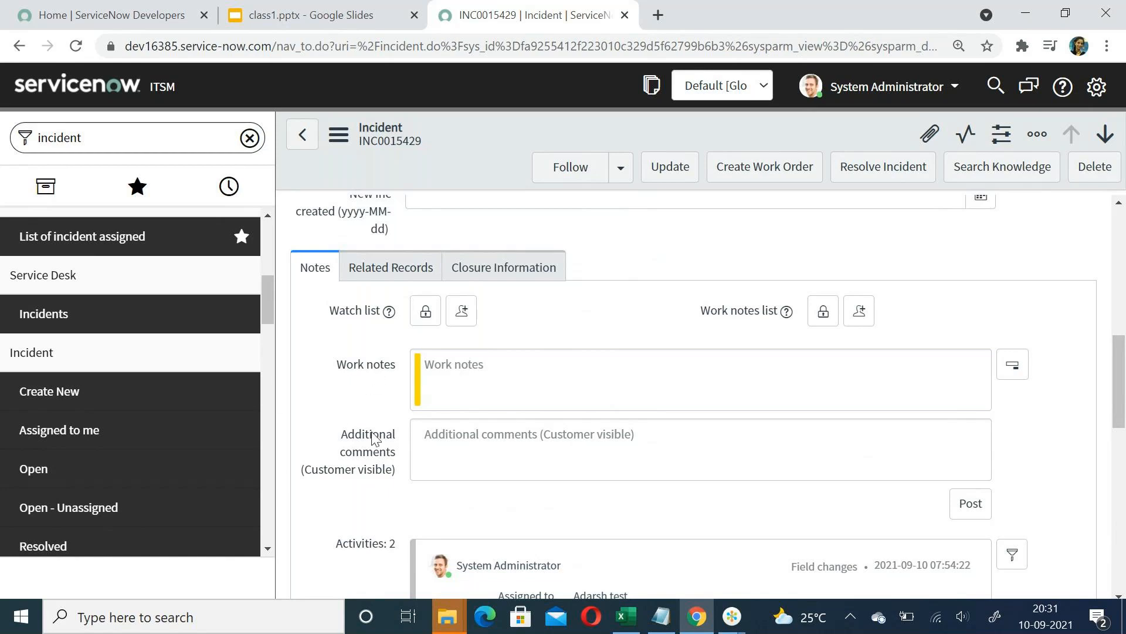
{"action": "mouse_move", "coordinate": [374, 438]}
{"action": "left_click", "coordinate": [468, 369]}
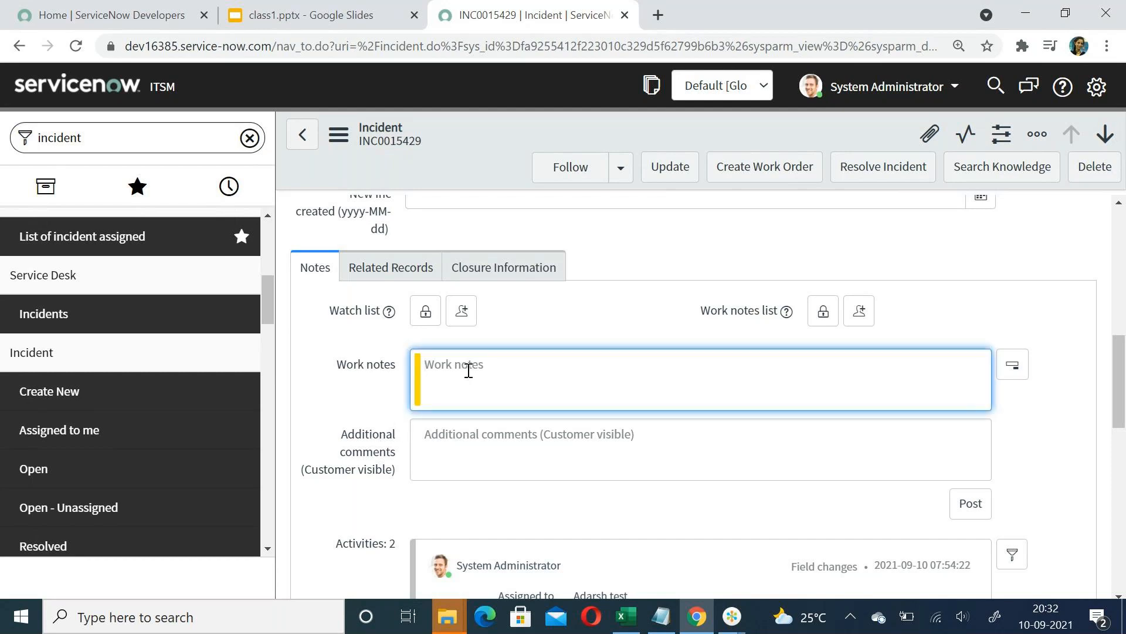
- Enter "w1" as the work note and "a1" as the customer-visible additional comment, and save the incident while staying on its form
{"action": "type", "text": "w1"}
{"action": "key", "text": "Tab"}
{"action": "left_click", "coordinate": [528, 447]}
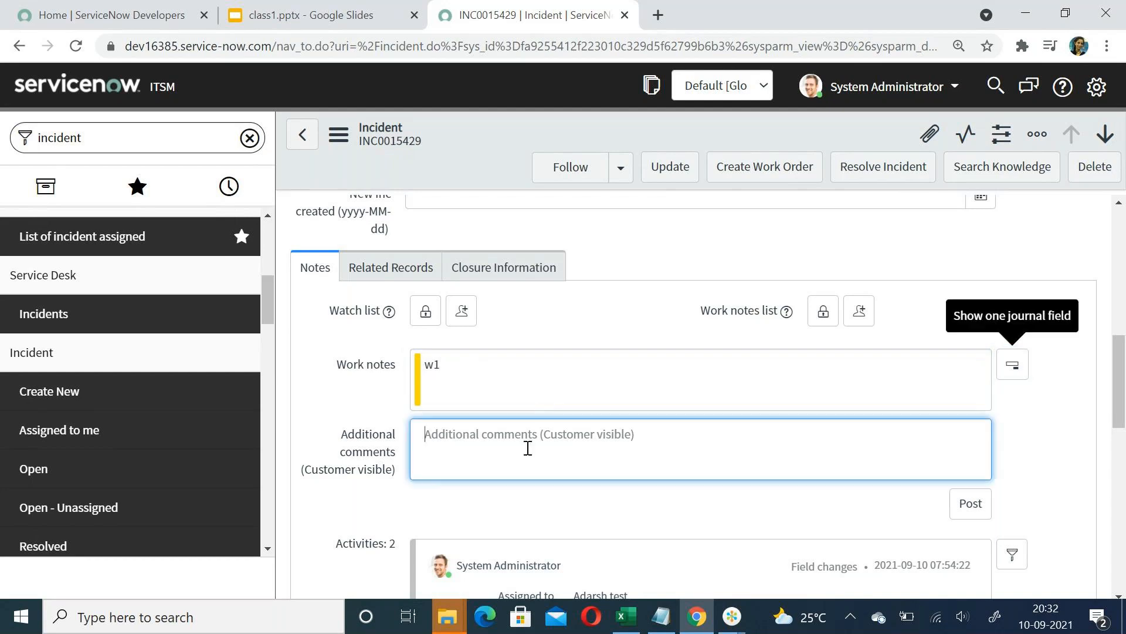
{"action": "type", "text": "a1"}
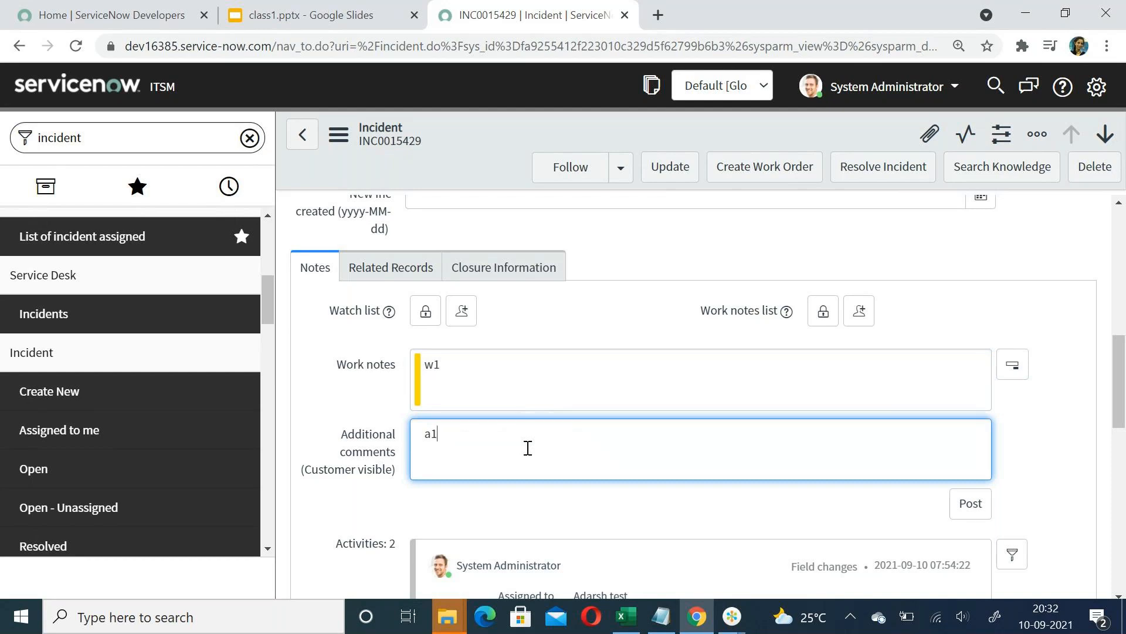
{"action": "left_click", "coordinate": [483, 135]}
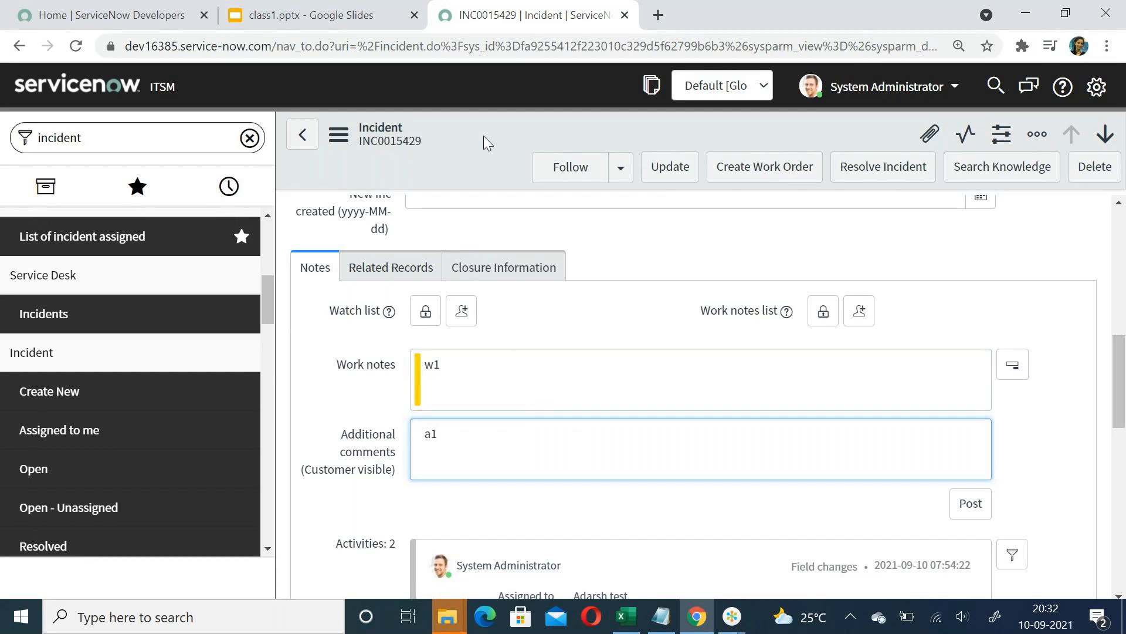
{"action": "right_click", "coordinate": [484, 136]}
{"action": "left_click", "coordinate": [507, 148]}
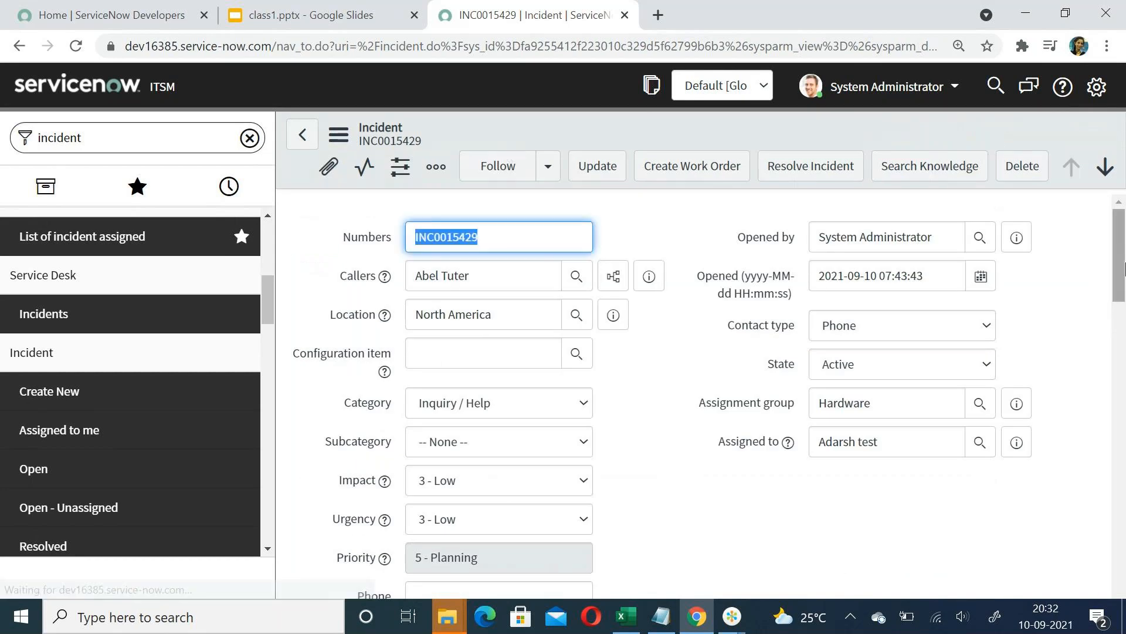
- Examine the saved comment and work note entries in the incident's activity log, along with its description and main form fields
{"action": "scroll", "coordinate": [1125, 269], "scroll_direction": "down", "scroll_amount": 3}
{"action": "scroll", "coordinate": [1125, 276], "scroll_direction": "down", "scroll_amount": 6}
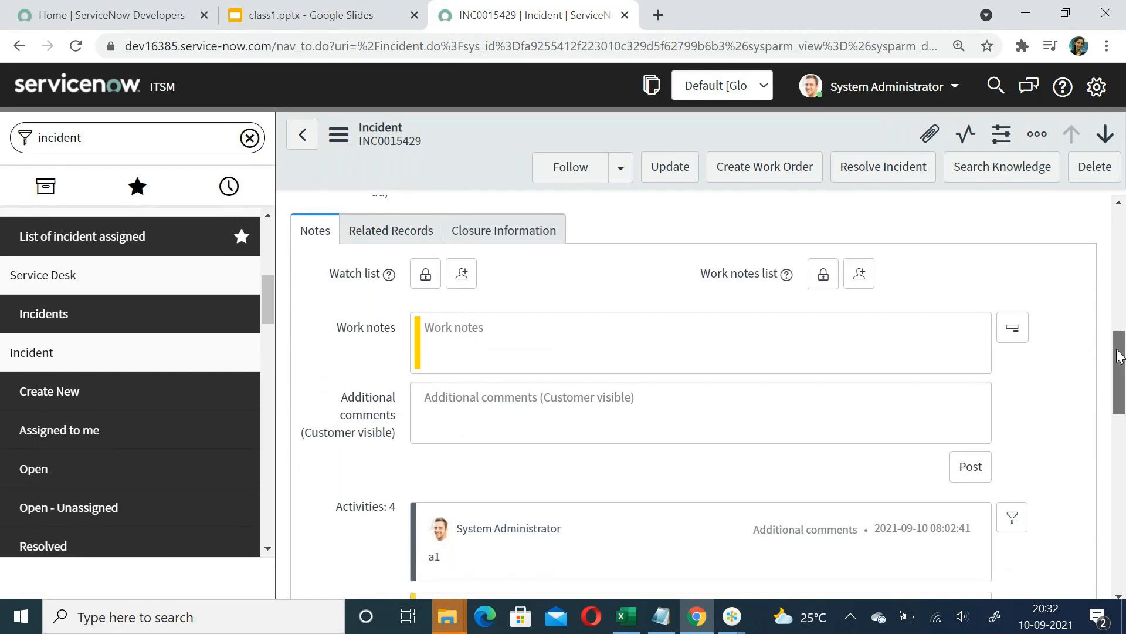
{"action": "left_click_drag", "start_coordinate": [1117, 359], "coordinate": [1118, 352]}
{"action": "scroll", "coordinate": [1118, 352], "scroll_direction": "up", "scroll_amount": 4}
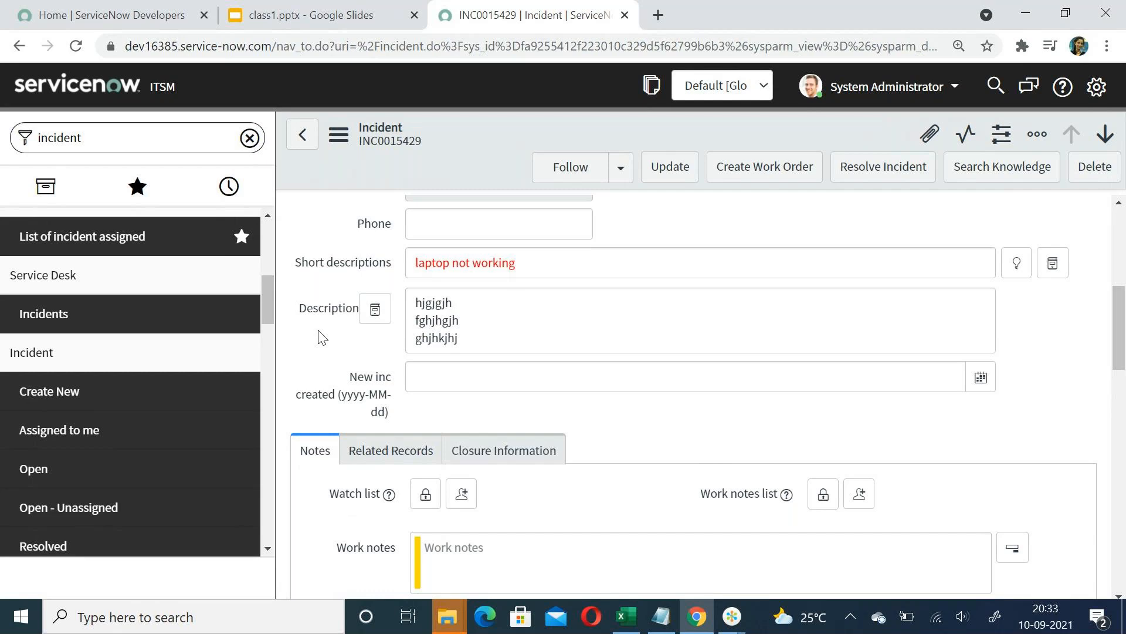
{"action": "left_click_drag", "start_coordinate": [1116, 322], "coordinate": [1121, 367]}
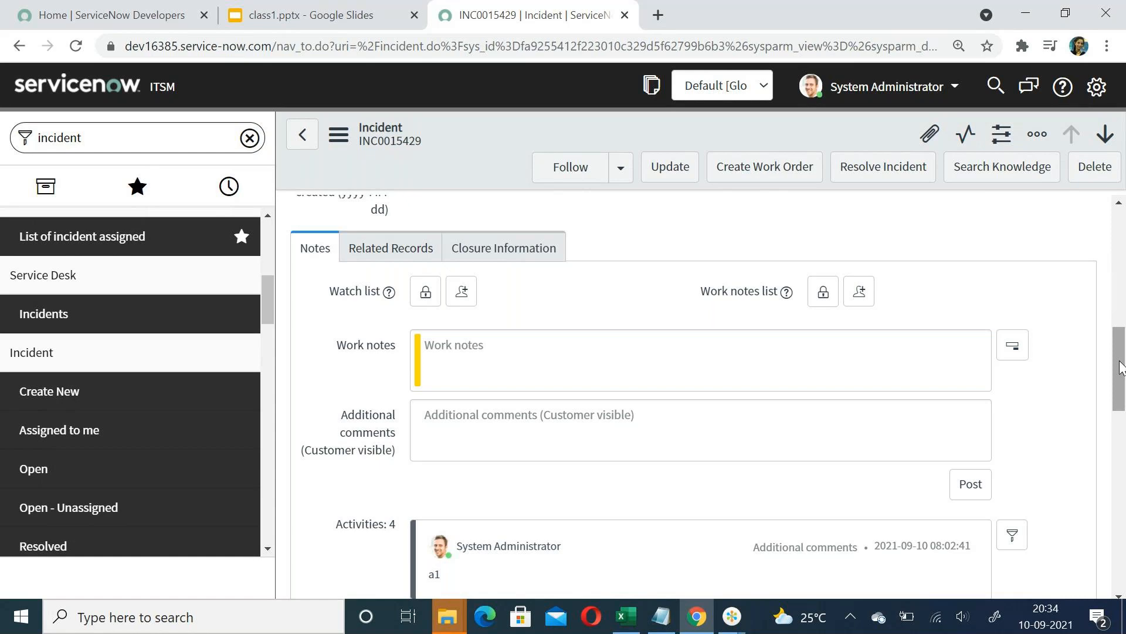
{"action": "left_click_drag", "start_coordinate": [1122, 339], "coordinate": [1123, 379]}
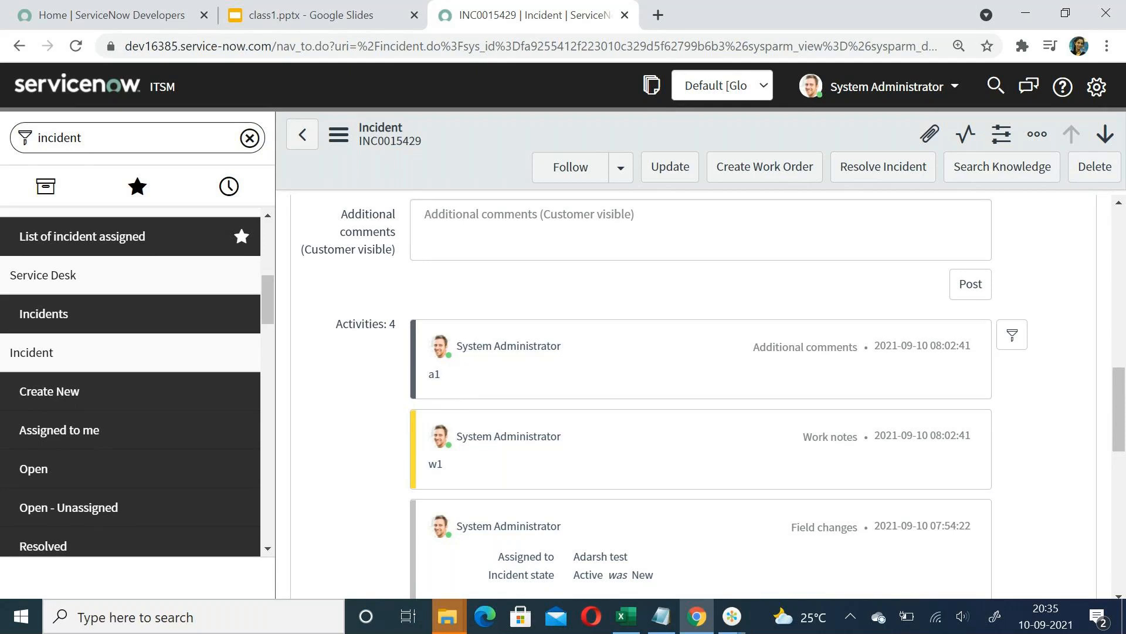
{"action": "scroll", "coordinate": [701, 395], "scroll_direction": "up", "scroll_amount": 1}
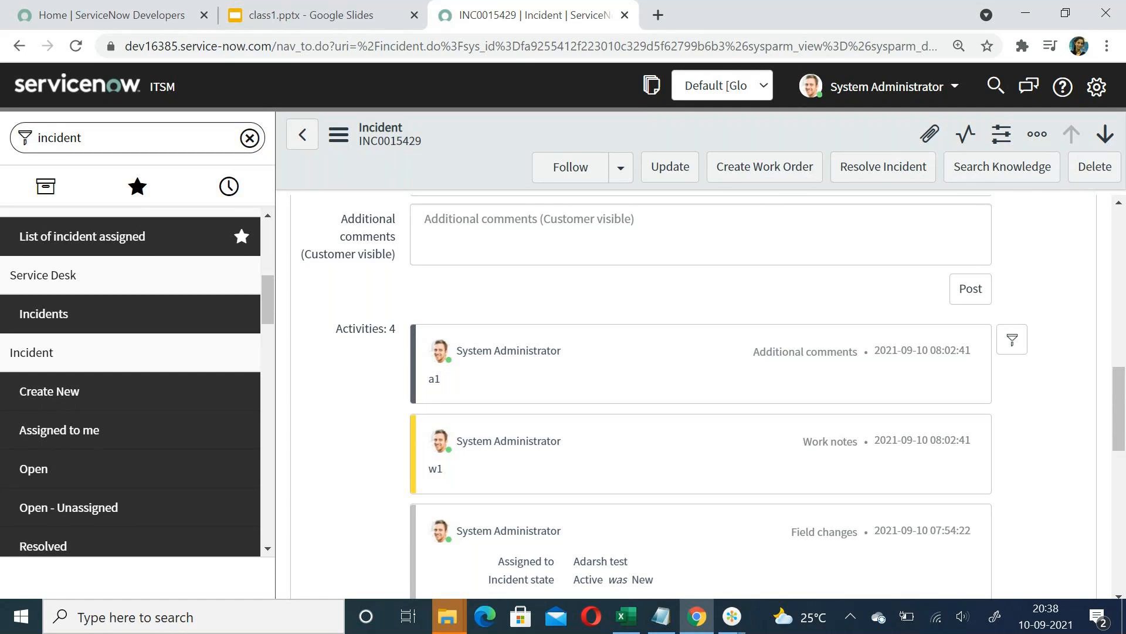
{"action": "scroll", "coordinate": [698, 352], "scroll_direction": "up", "scroll_amount": 4}
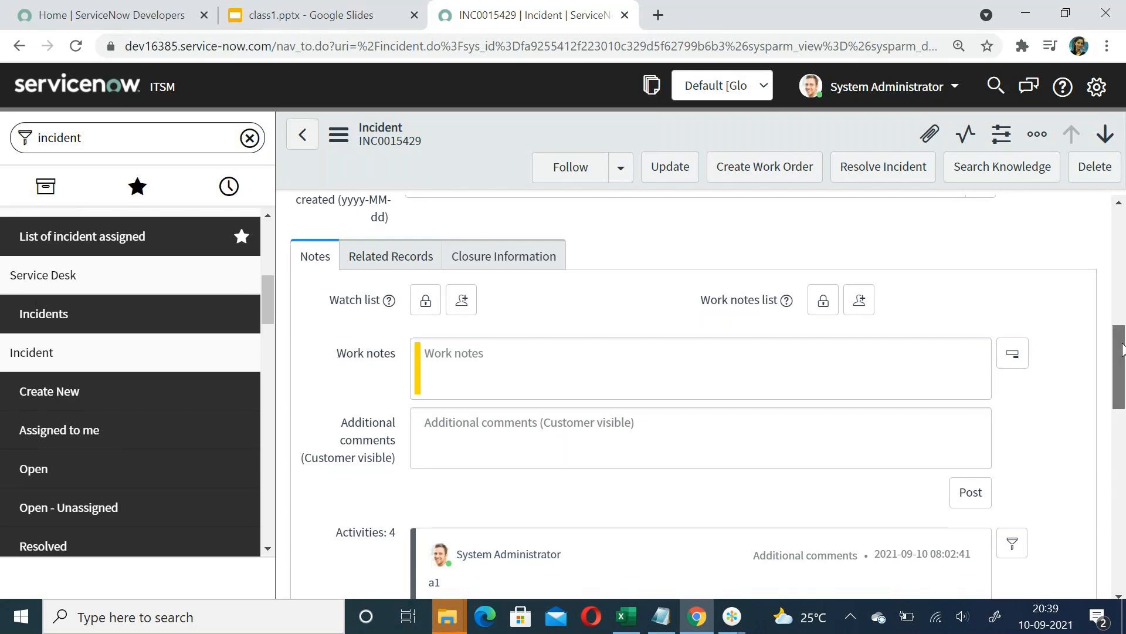
{"action": "left_click_drag", "start_coordinate": [1122, 348], "coordinate": [1123, 234]}
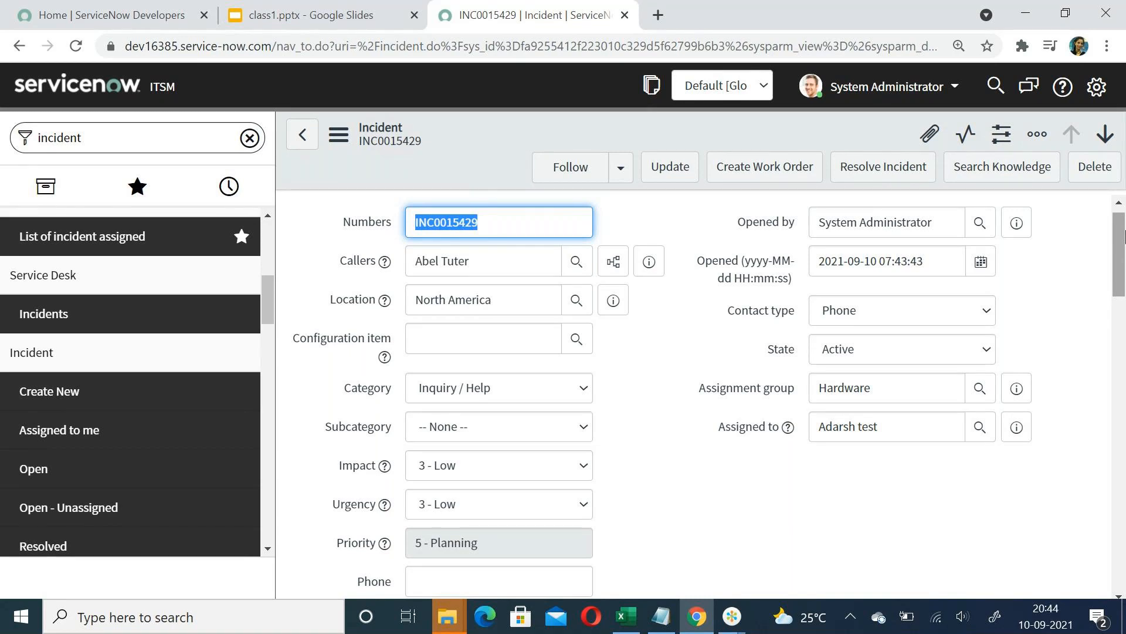
- Unlock the incident's Watch list and add two users to it from the user lookup
{"action": "scroll", "coordinate": [587, 381], "scroll_direction": "down", "scroll_amount": 7}
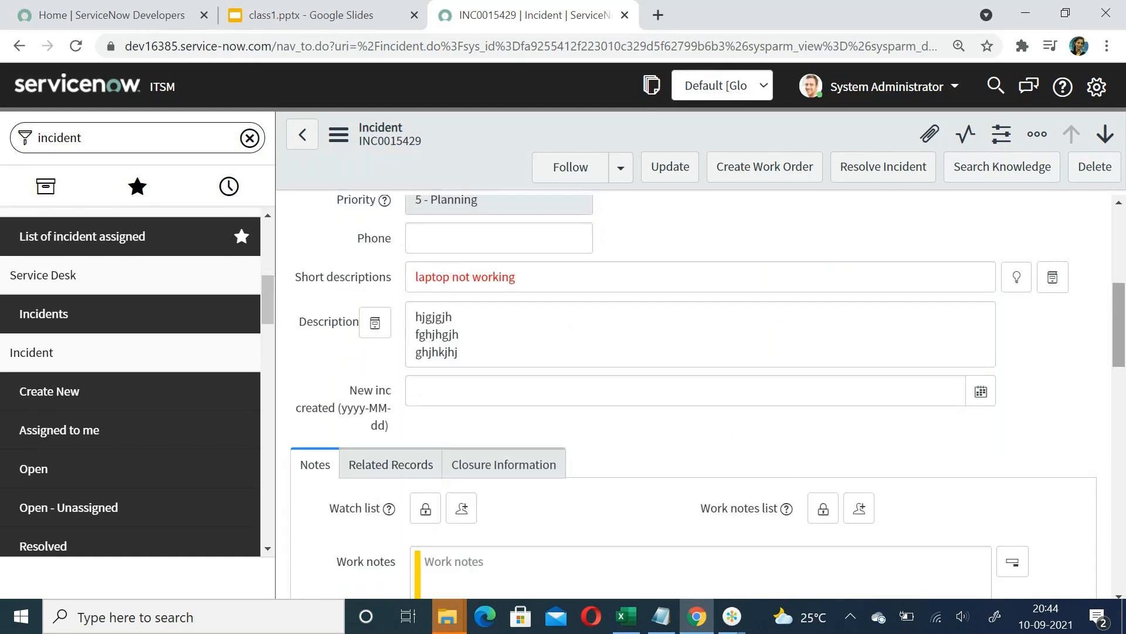
{"action": "left_click", "coordinate": [419, 433]}
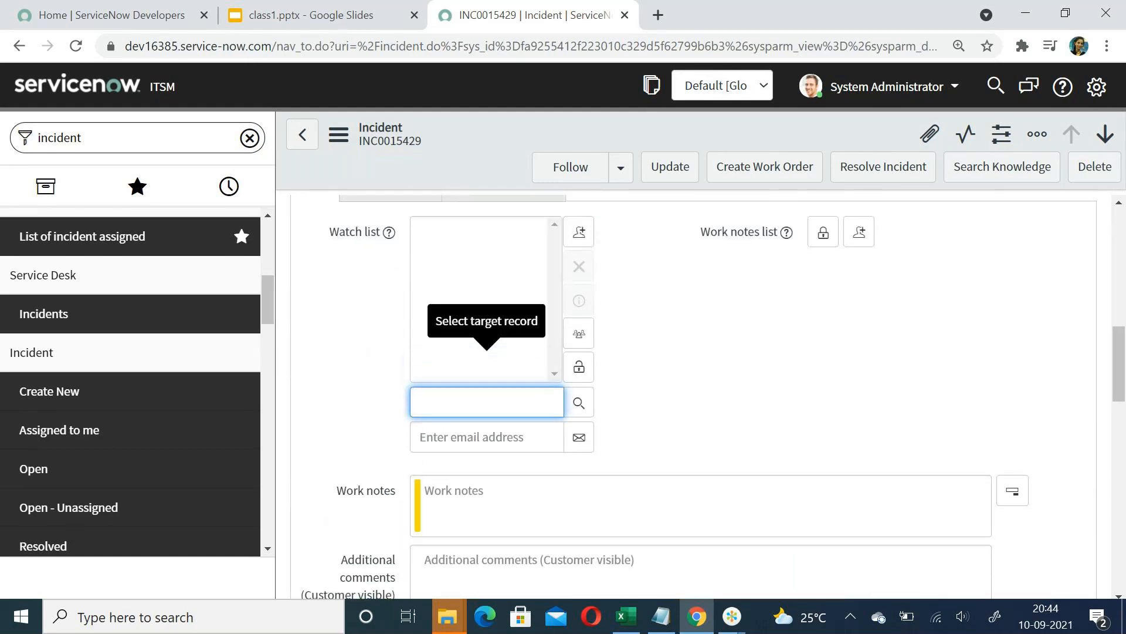
{"action": "left_click", "coordinate": [590, 484]}
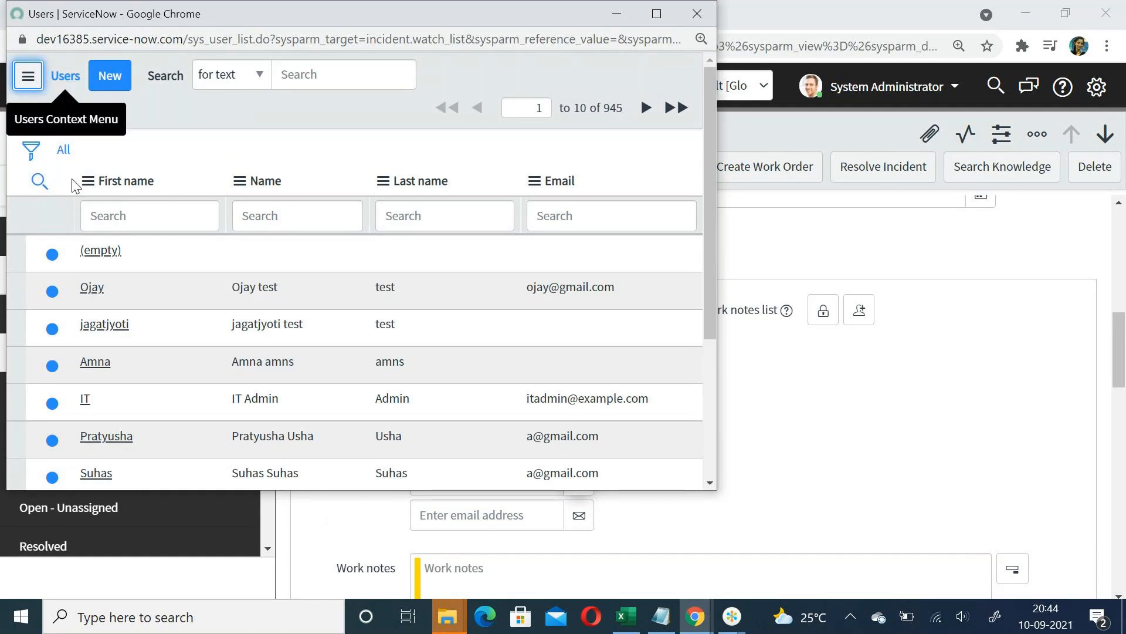
{"action": "left_click", "coordinate": [107, 326]}
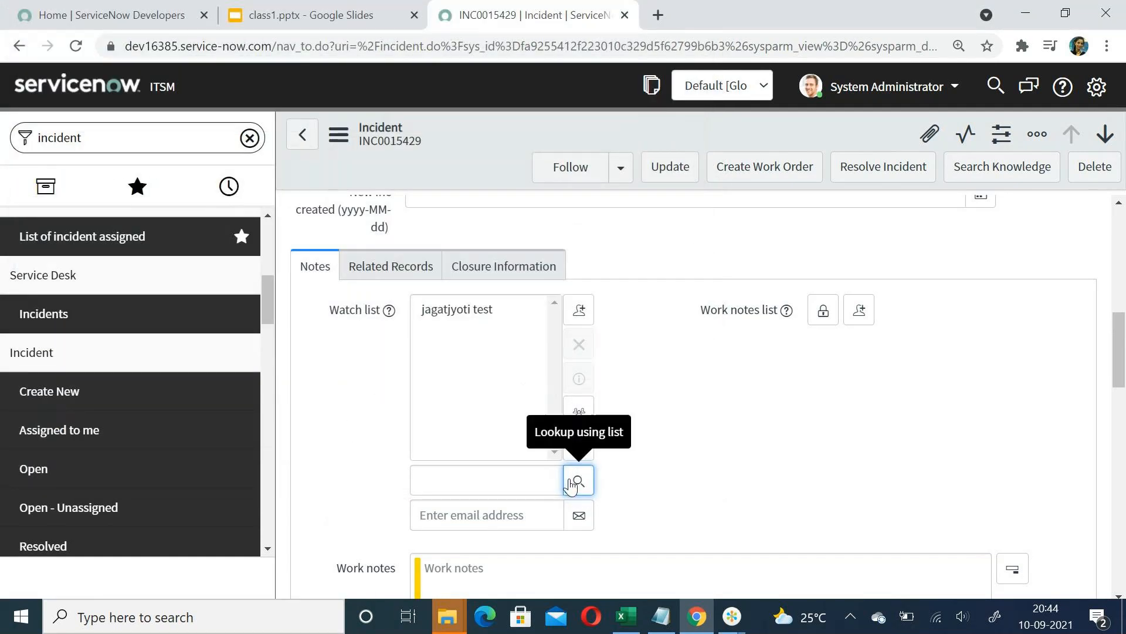
{"action": "left_click", "coordinate": [574, 482]}
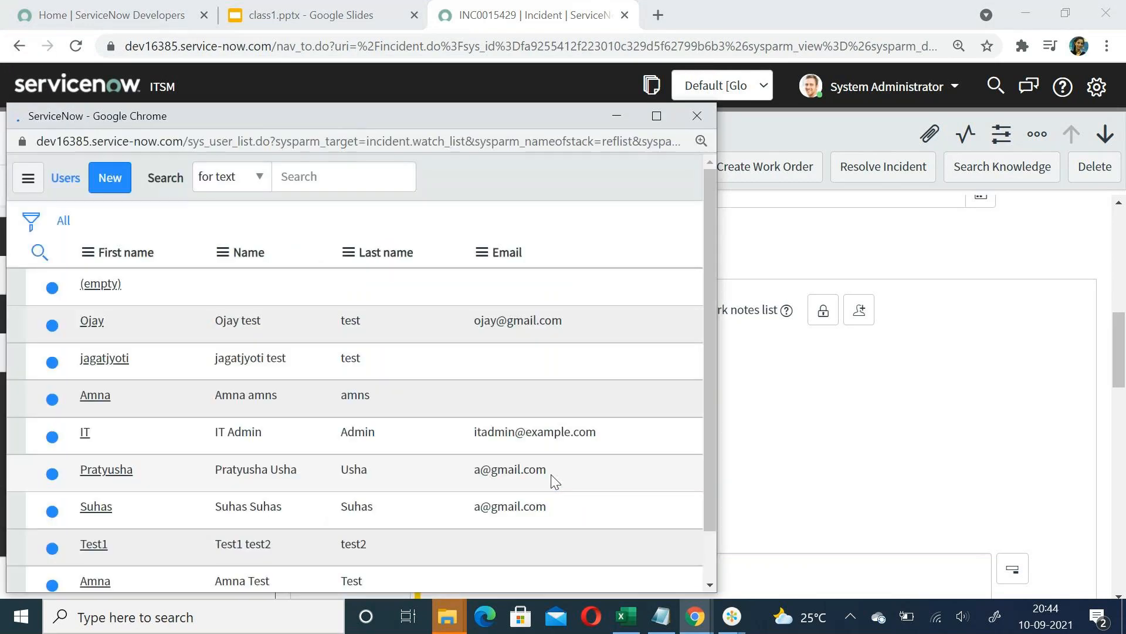
{"action": "left_click", "coordinate": [104, 538]}
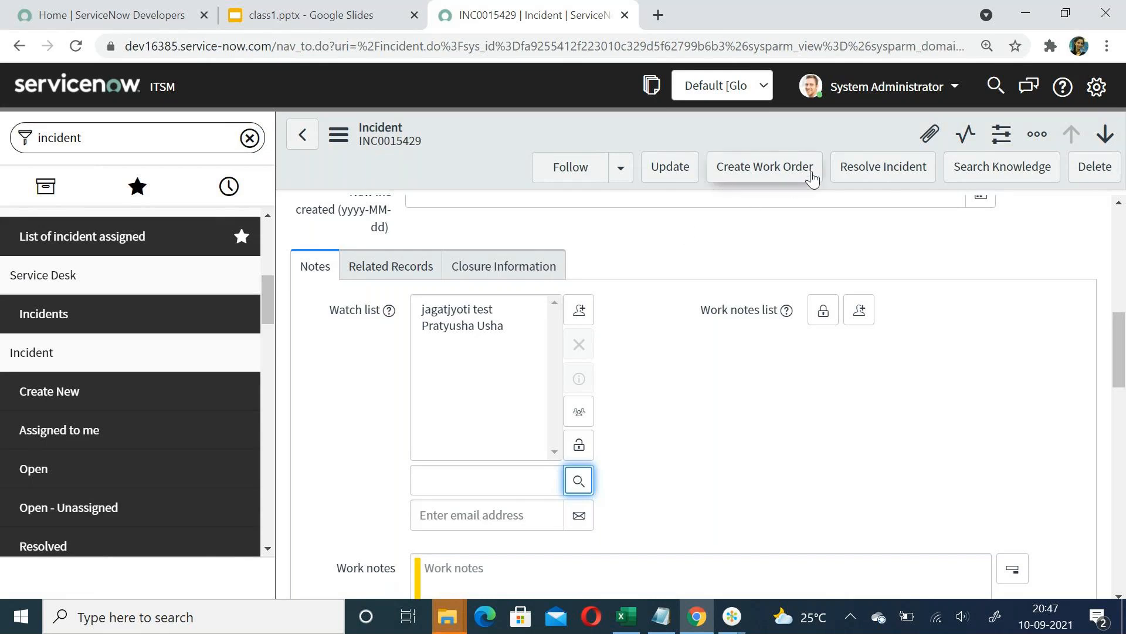
- Try to resolve the incident, supplying the customer-visible comment "laptop motherboard is replaced"
{"action": "left_click", "coordinate": [869, 174]}
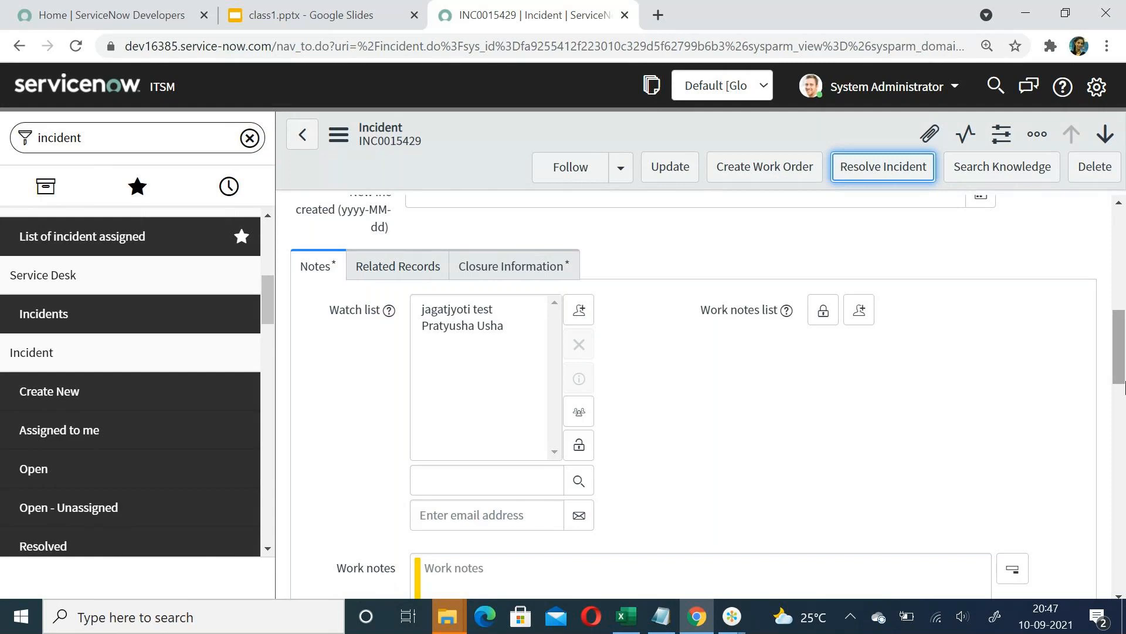
{"action": "left_click_drag", "start_coordinate": [1123, 387], "coordinate": [1125, 419]}
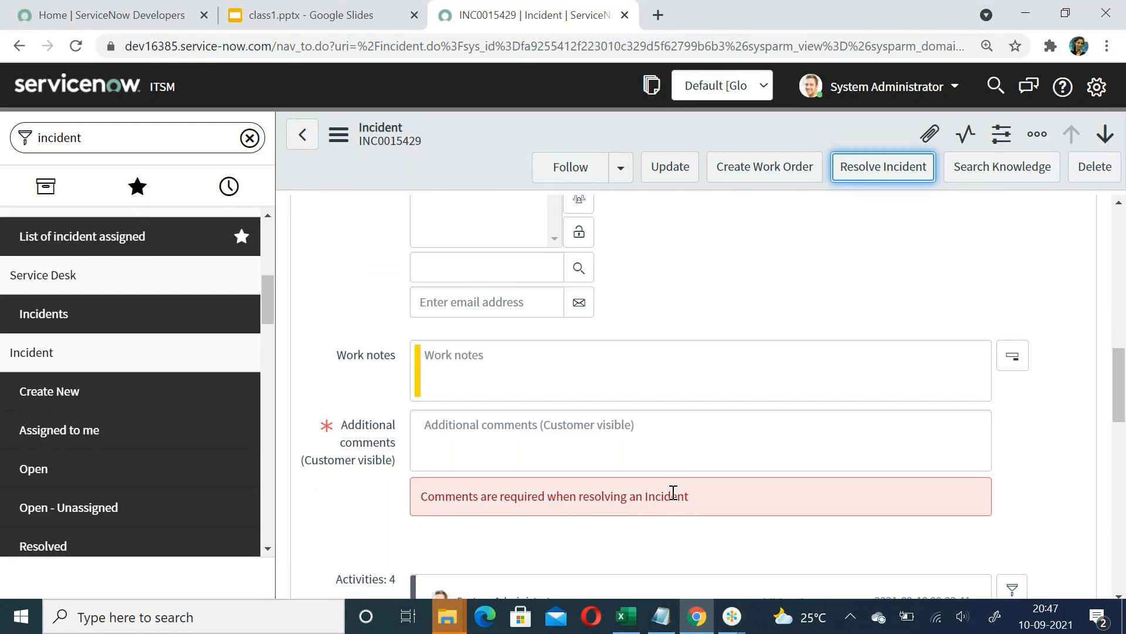
{"action": "left_click", "coordinate": [495, 430]}
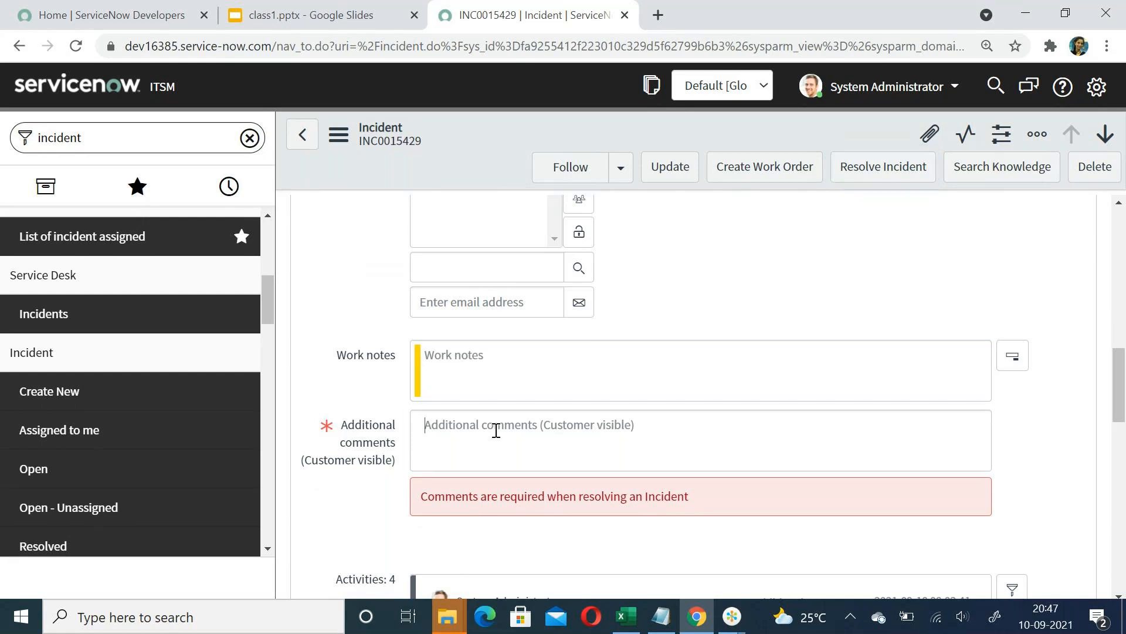
{"action": "type", "text": "lapto"}
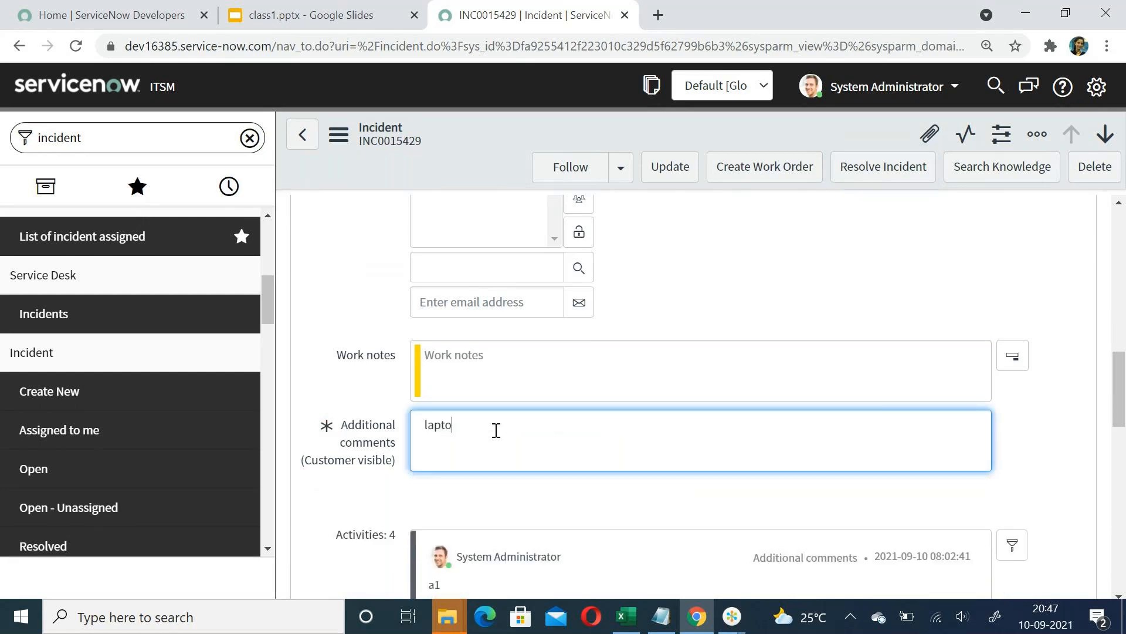
{"action": "type", "text": "p motherboard is replaced"}
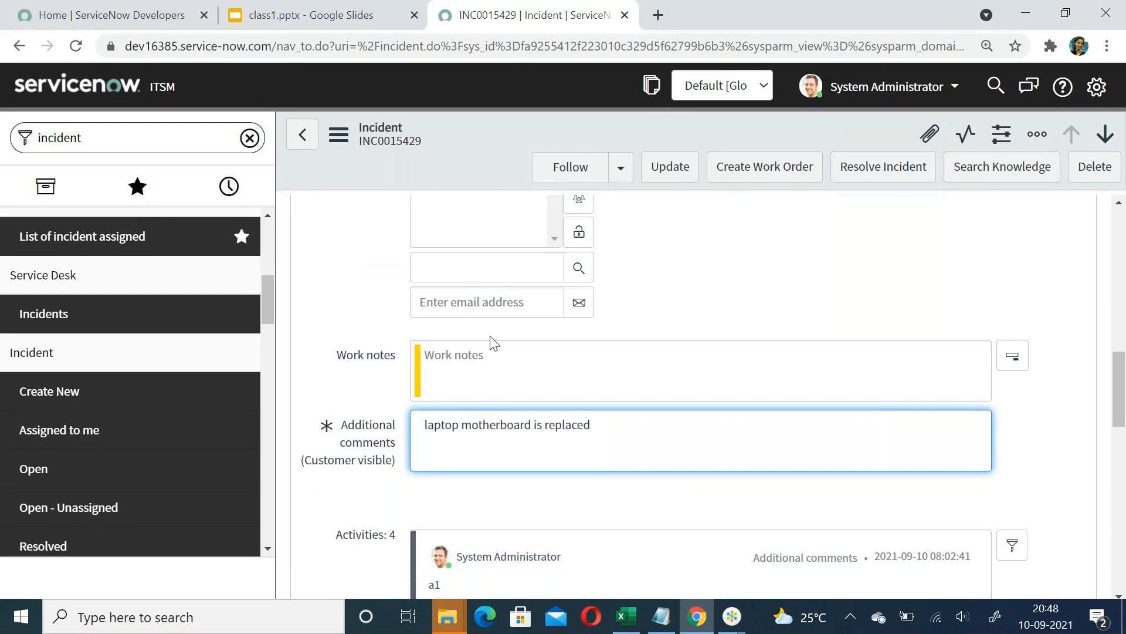
{"action": "left_click", "coordinate": [908, 176]}
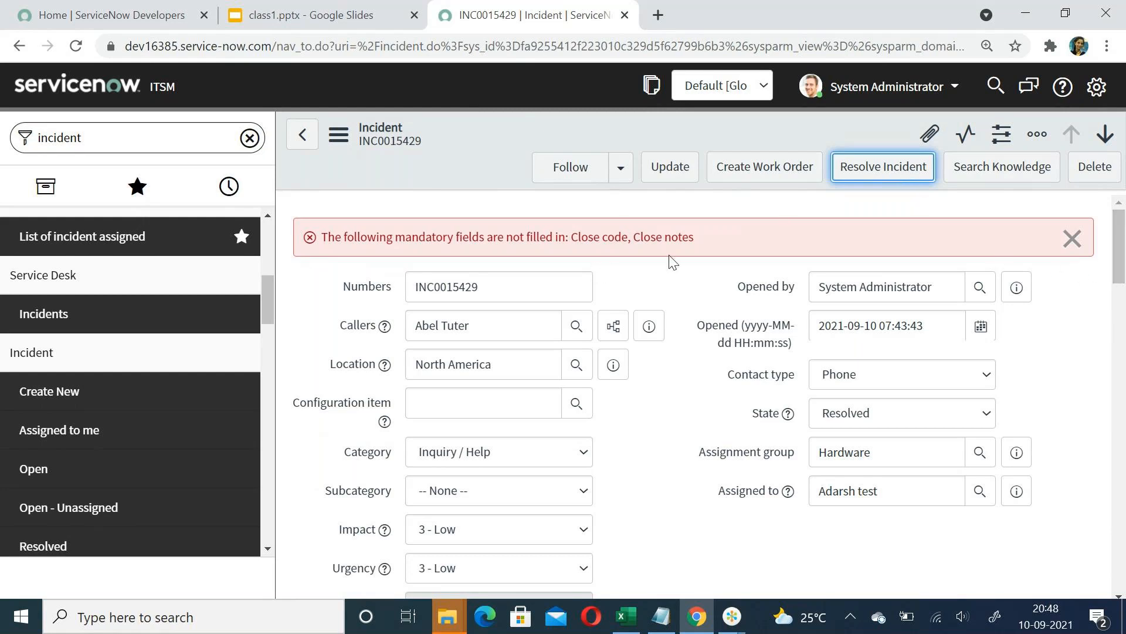
- In the closure information, set the close code to Solved (Permanently), enter close notes "gkjhjk" and "gkj" on two lines, and resolve the incident
{"action": "left_click_drag", "start_coordinate": [1124, 252], "coordinate": [1120, 350]}
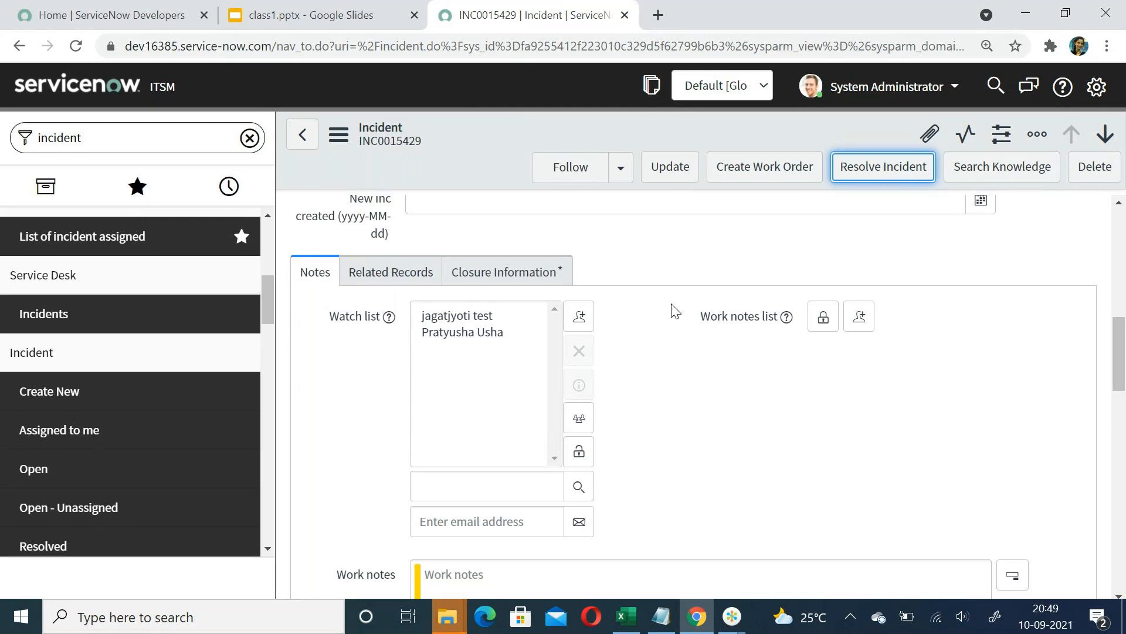
{"action": "left_click", "coordinate": [517, 271]}
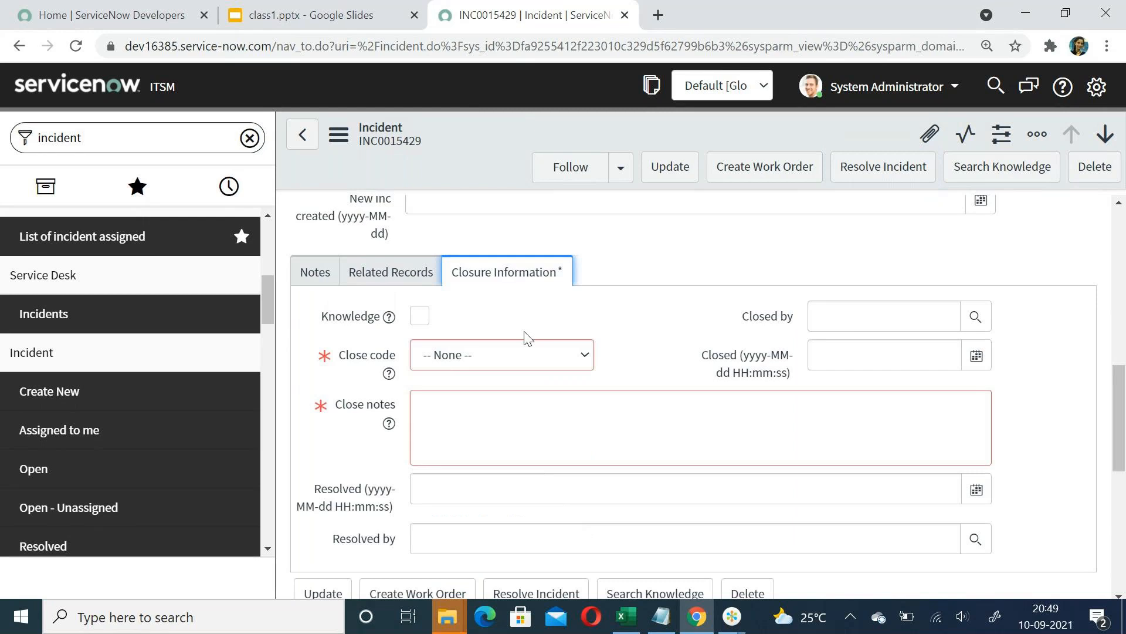
{"action": "left_click", "coordinate": [513, 360]}
{"action": "left_click", "coordinate": [513, 361]}
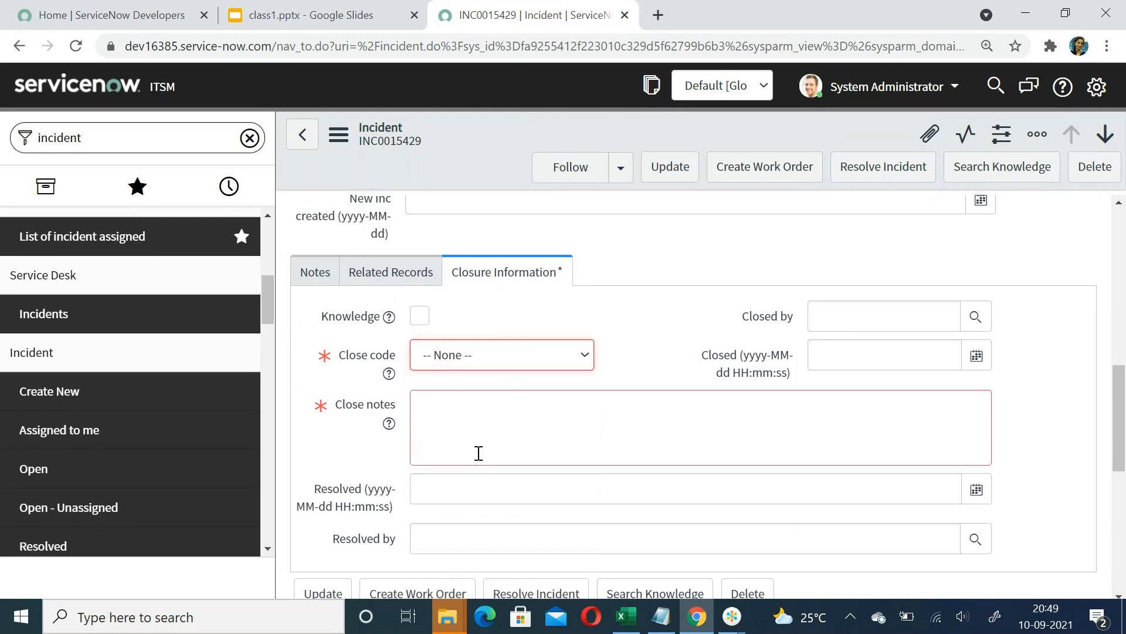
{"action": "left_click", "coordinate": [515, 433]}
{"action": "type", "text": "gkjhjk"}
{"action": "key", "text": "Return"}
{"action": "type", "text": "gkj"}
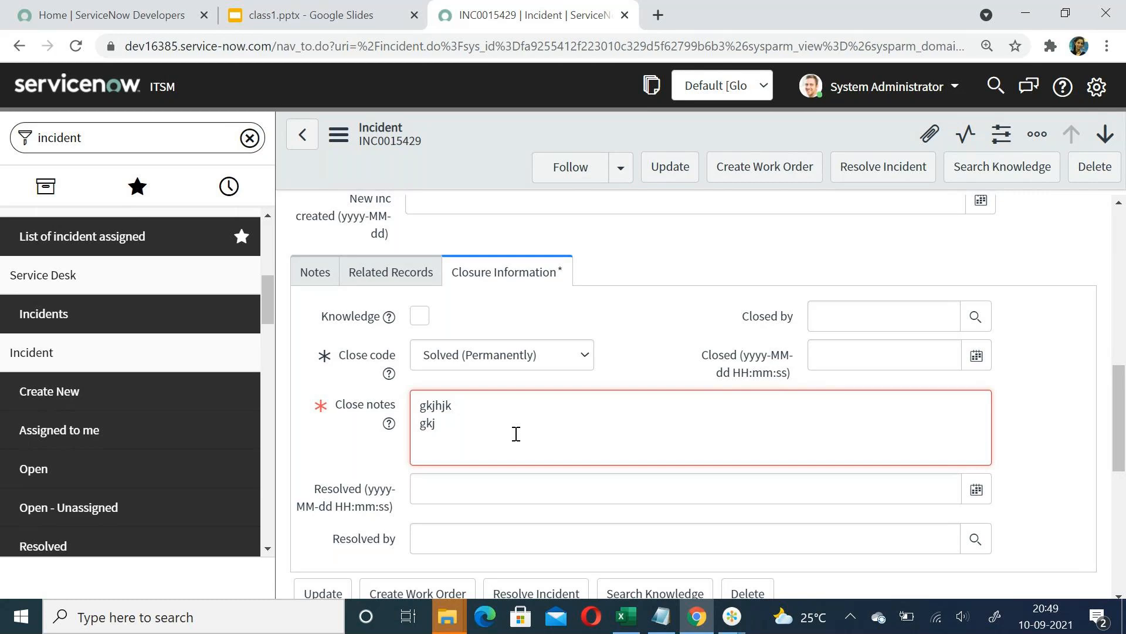
{"action": "left_click", "coordinate": [851, 182]}
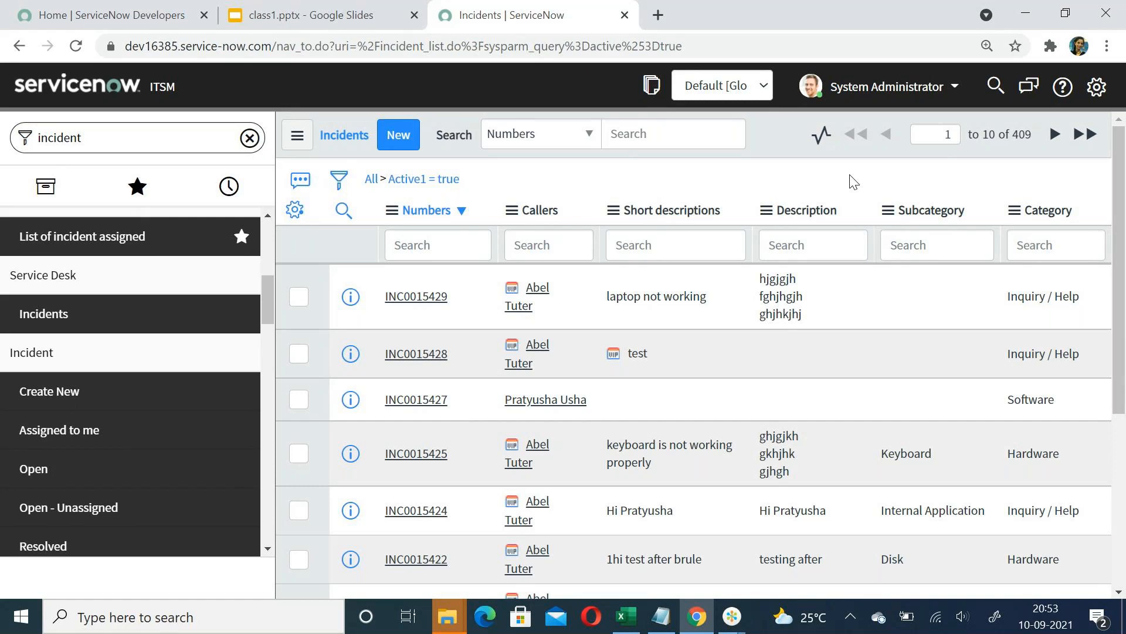
- Switch to the class1.pptx presentation in Google Slides and advance from the Incident slide to the Problem slide
{"action": "left_click", "coordinate": [327, 9]}
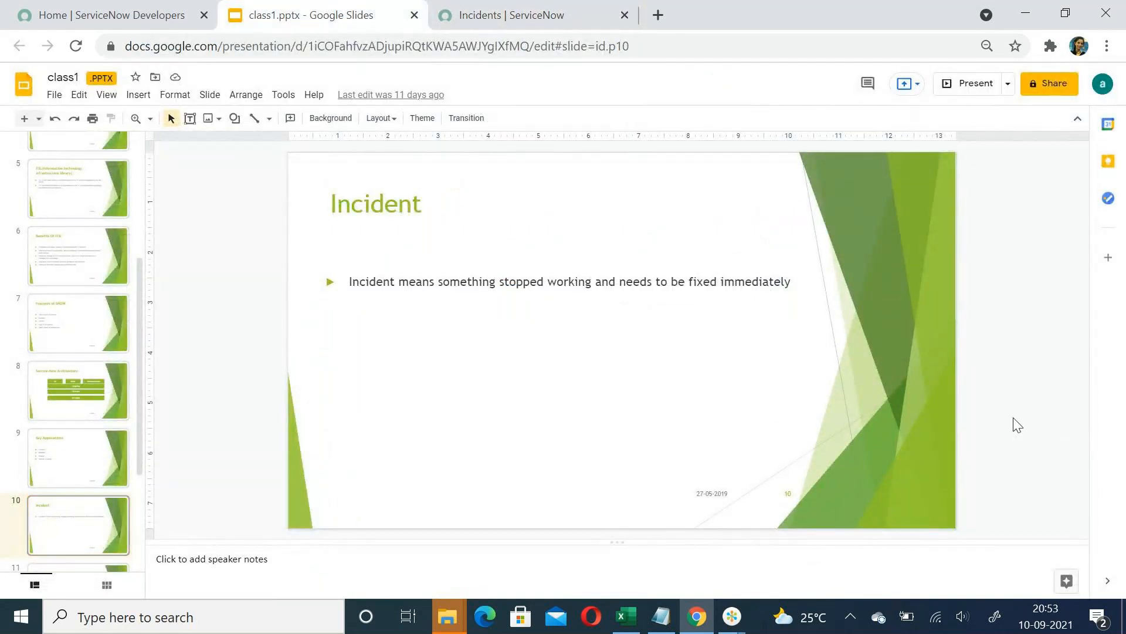
{"action": "key", "text": "Down"}
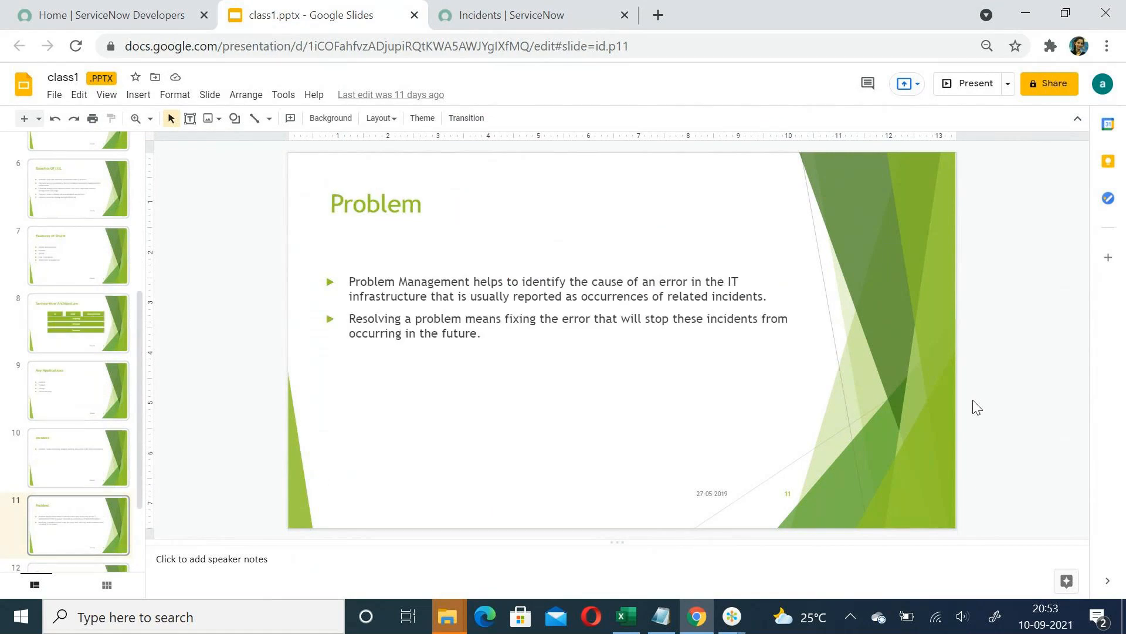